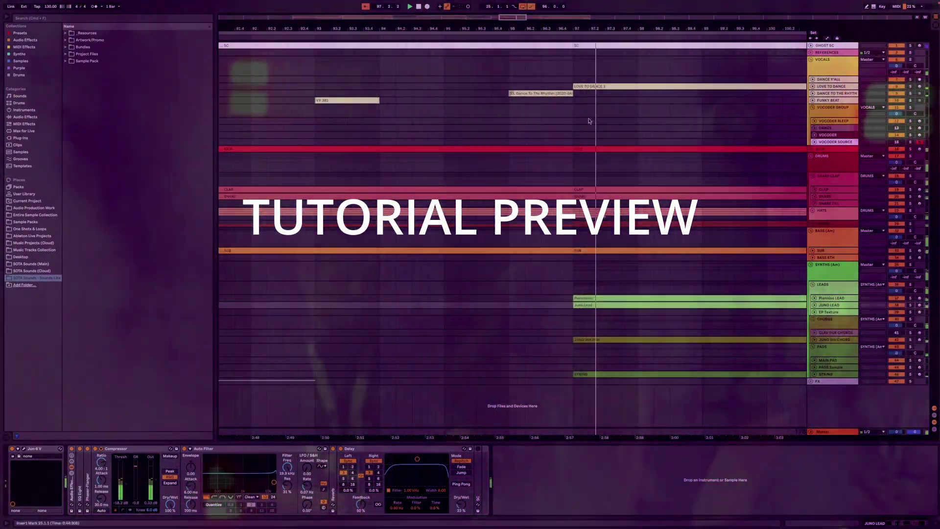
scroll(589, 121, up, 5)
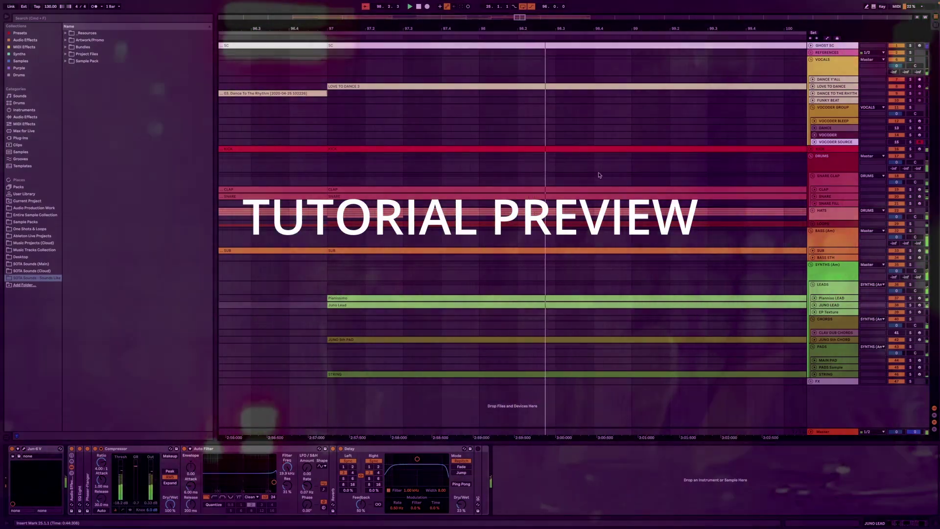
click(608, 180)
scroll(646, 180, down, 2)
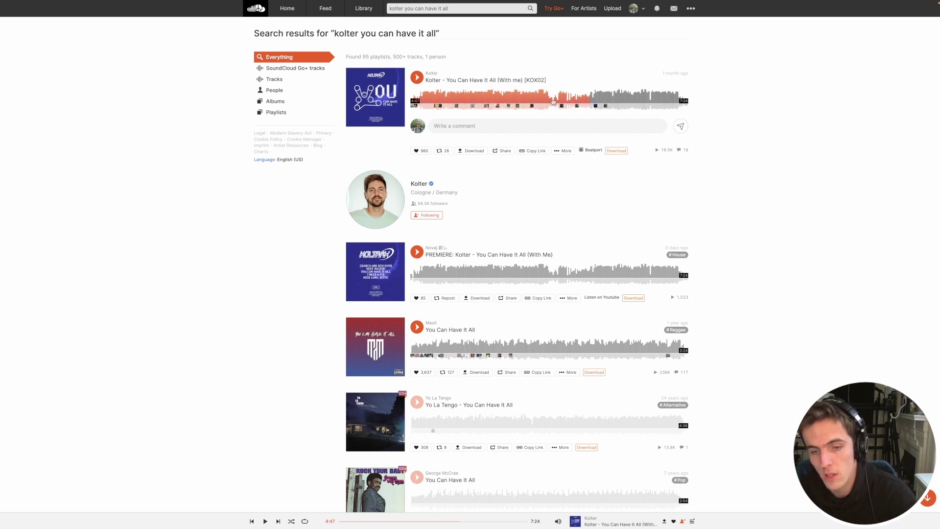
Listen to Kolter - You Can Have It All (With me) [KOX02] around 4:24 to 4:32, and pause it.
click(575, 102)
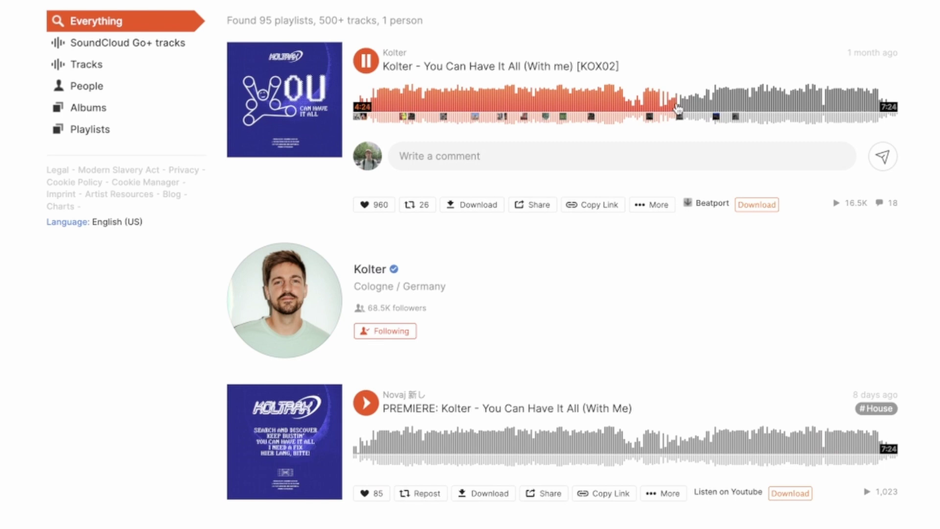
click(687, 108)
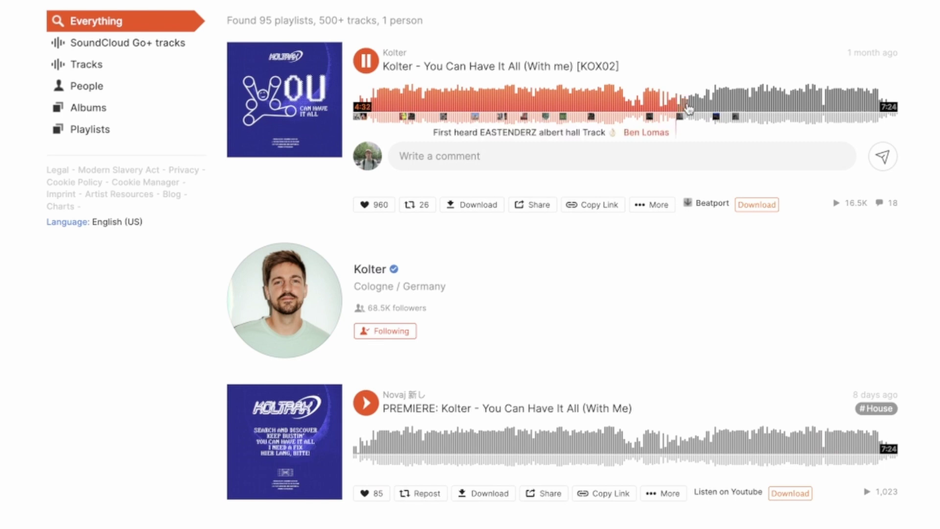
key(space)
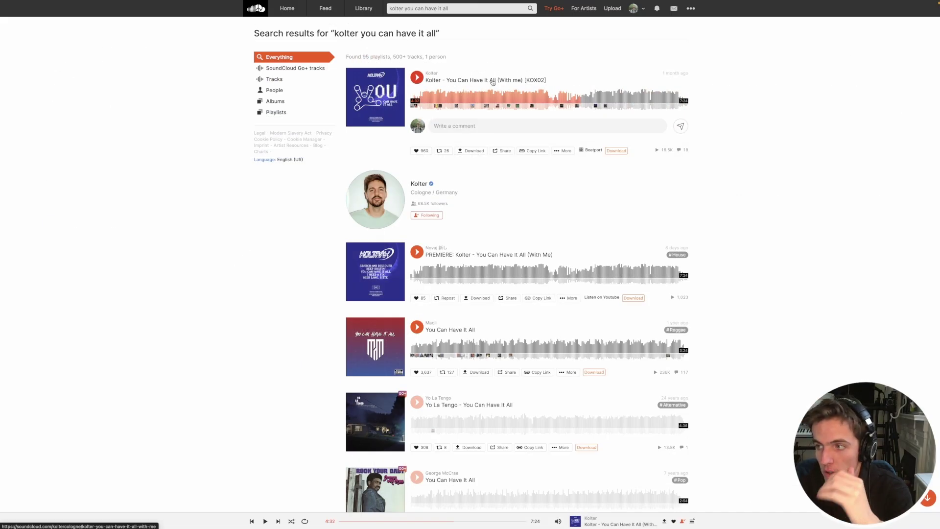
Search for "kolter ying" and open the track KOLTER - YING YANG [PILOT 07] from the suggestions.
click(432, 73)
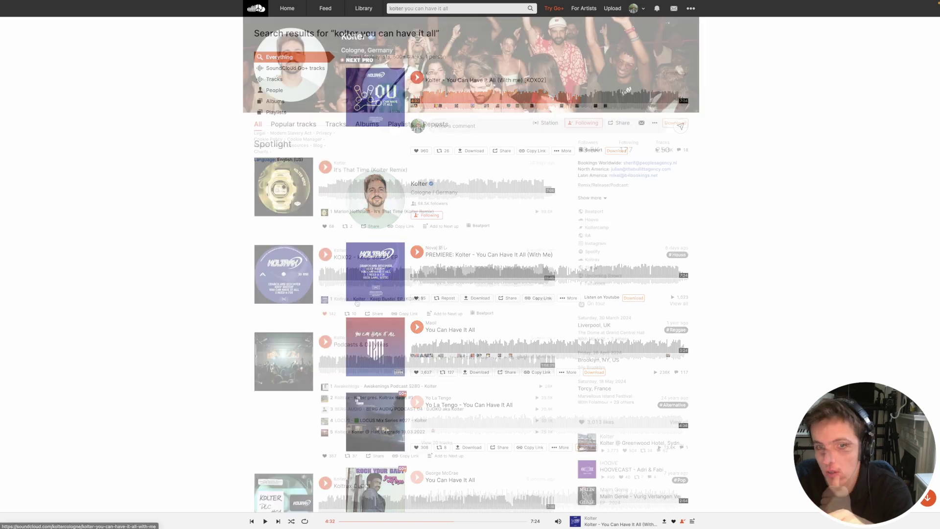
click(397, 9)
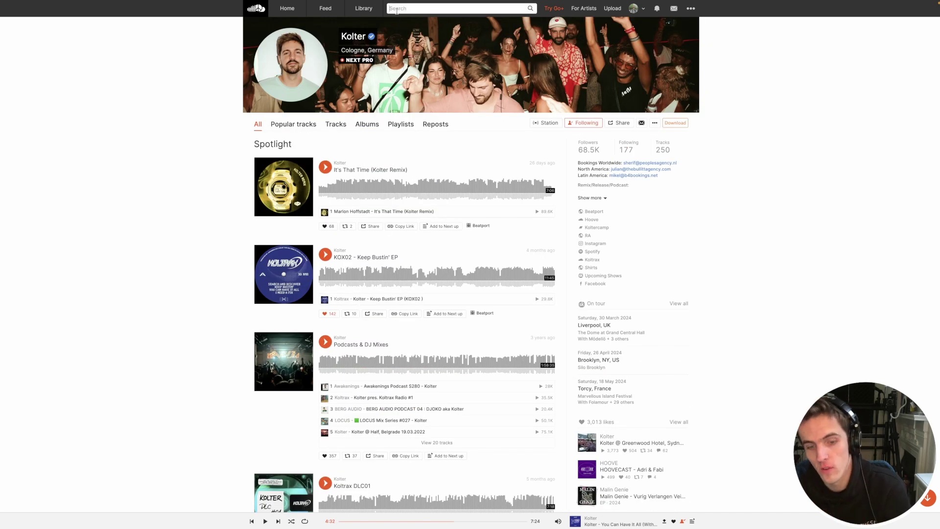
text(kolter y)
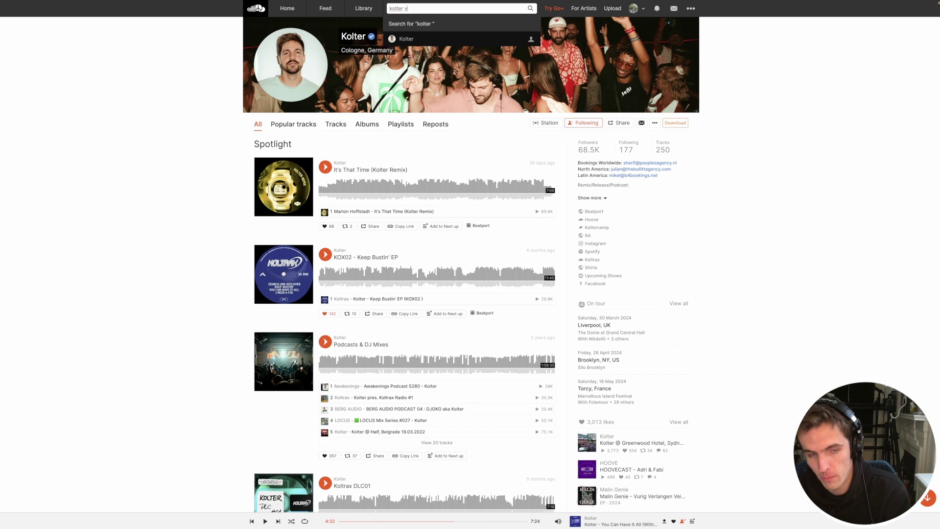
text(ingh)
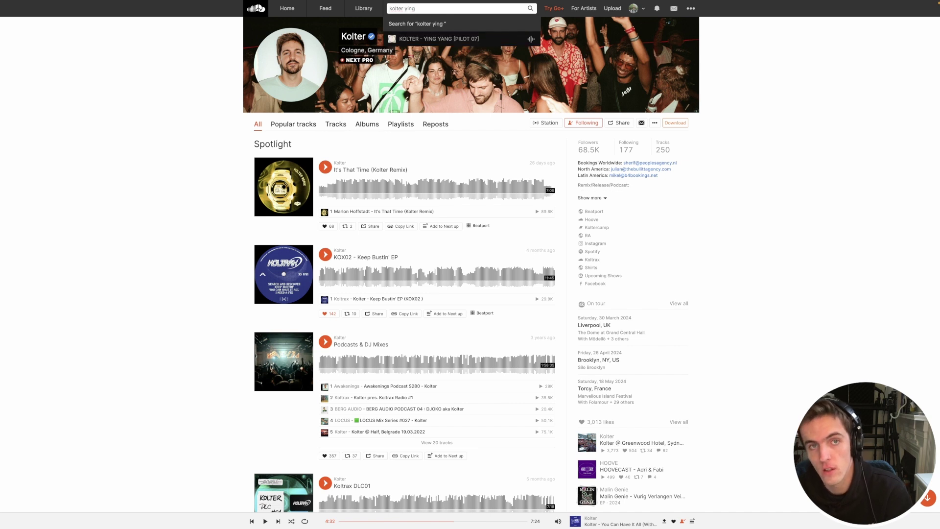
click(421, 38)
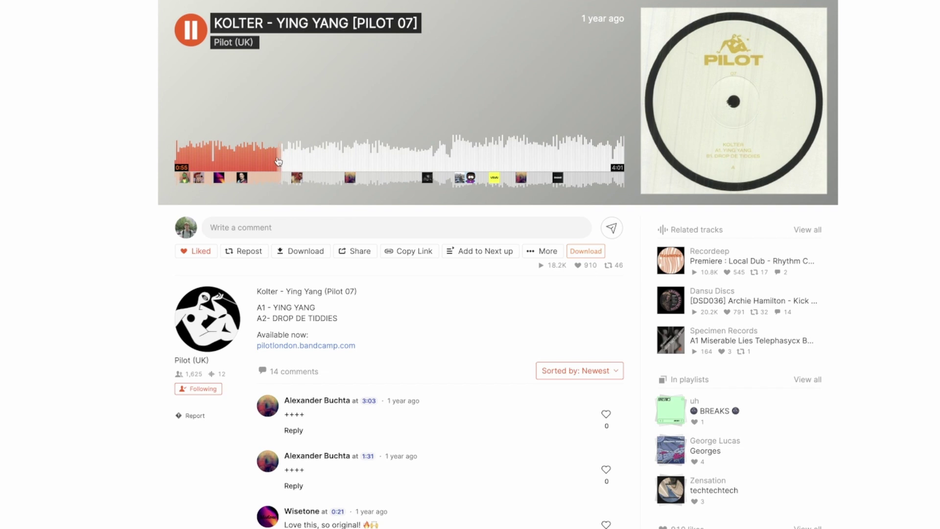
Search for "stussy all night long", listen to Chris Stussy - All night long - utsoff01, and pause it.
text(s)
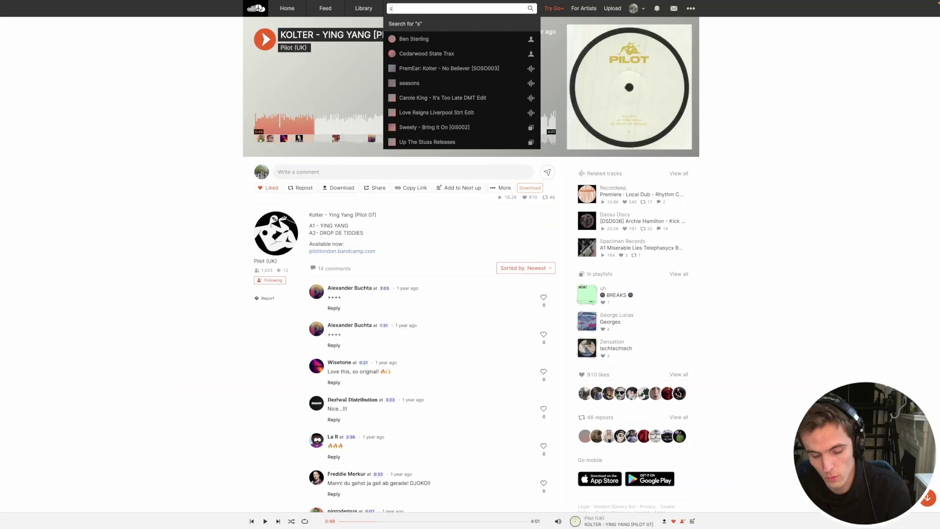
text(tussy all night long)
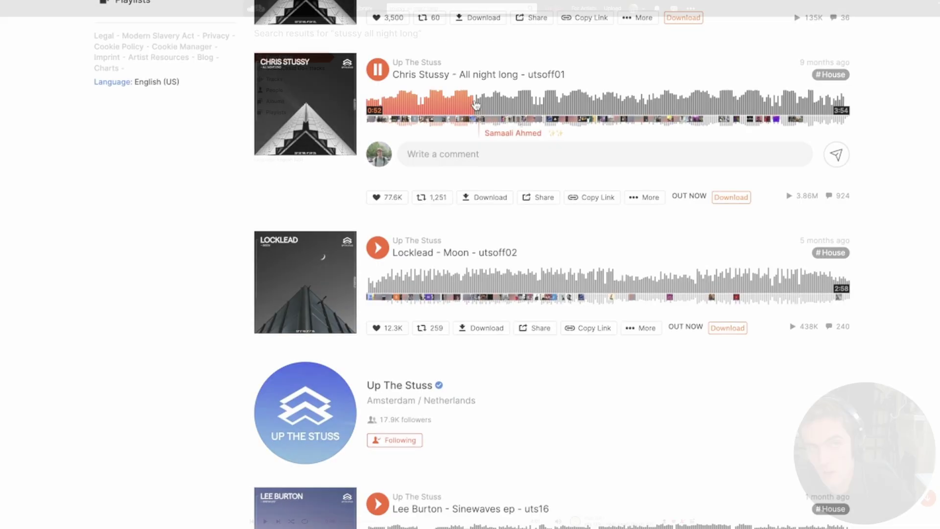
click(377, 70)
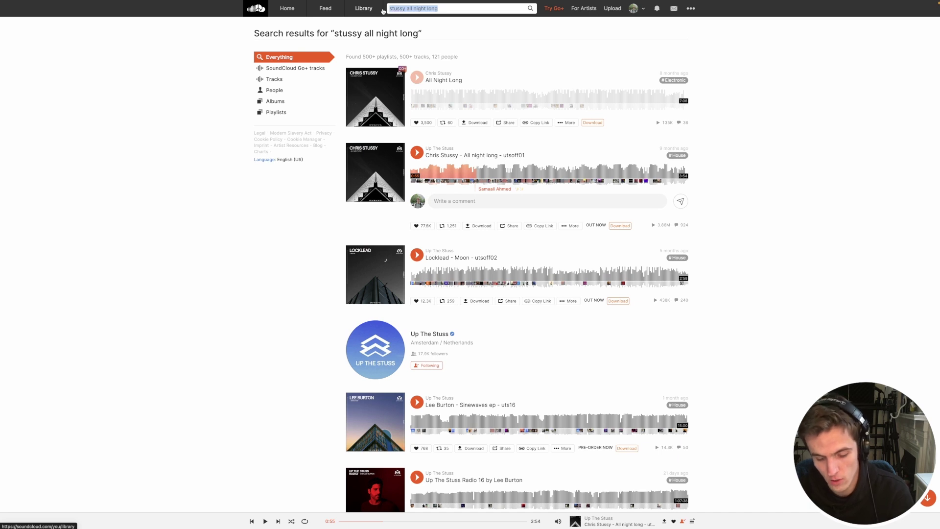
Search for "kolter search and discover", listen to the Houseum premiere of Search & Discover [Koltrax], and pause it.
text(kolter search and discover)
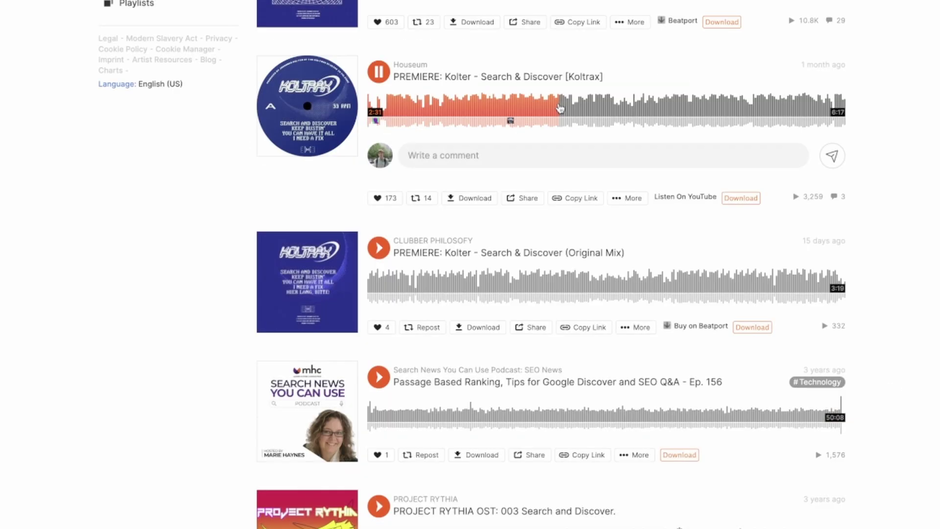
click(379, 72)
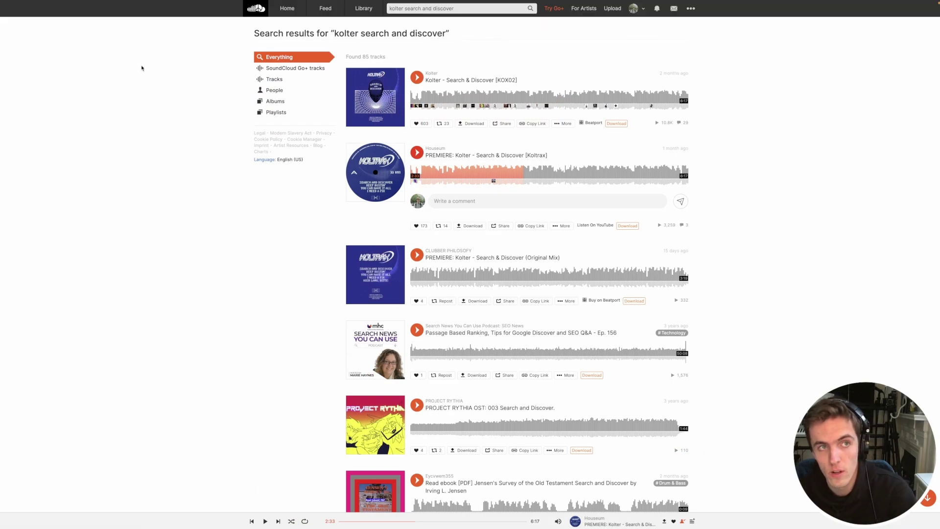
Switch to YouTube and pause the video Kolter - Search & Discover | Between The Lines | Thomann.
mouse_move(175, 6)
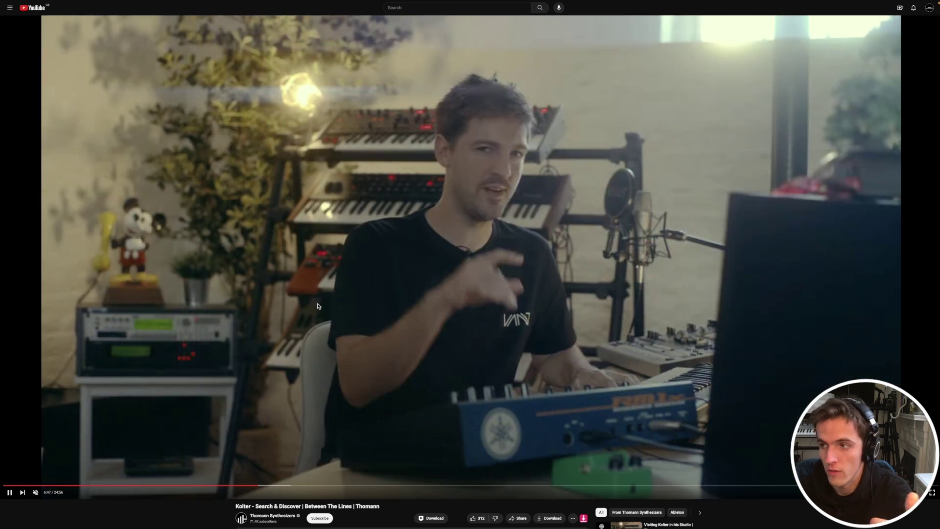
click(324, 305)
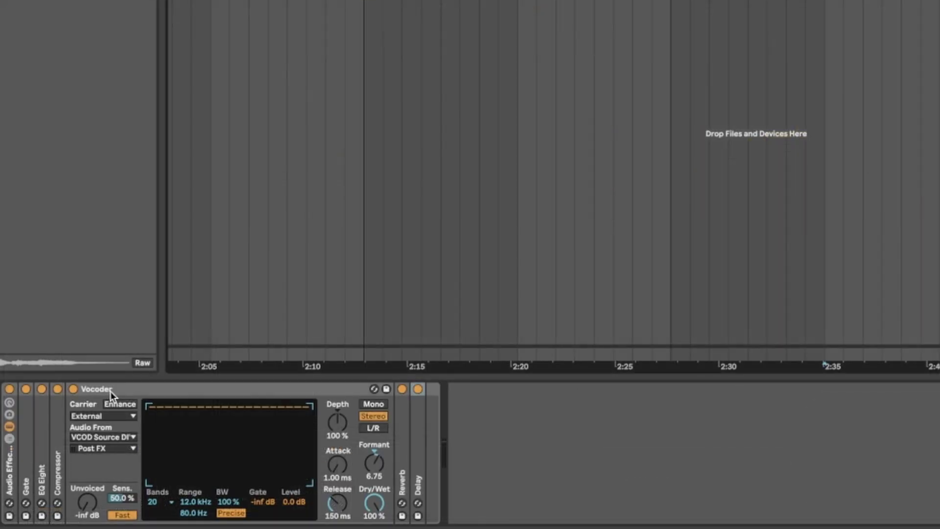
Enlarge the SPOKEN WORD VOC 1 track in the Ableton Live arrangement and select its first clip in the FAKE DROP.
click(114, 392)
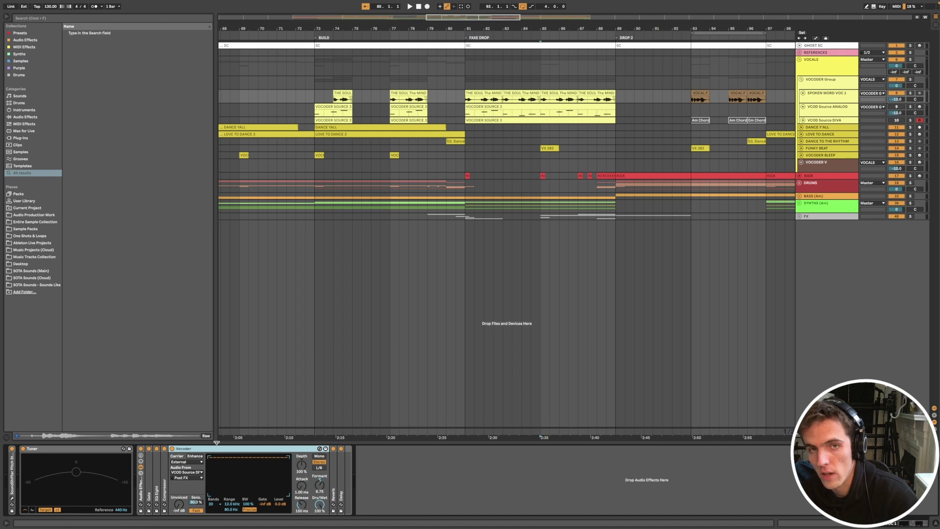
drag(812, 103, 824, 145)
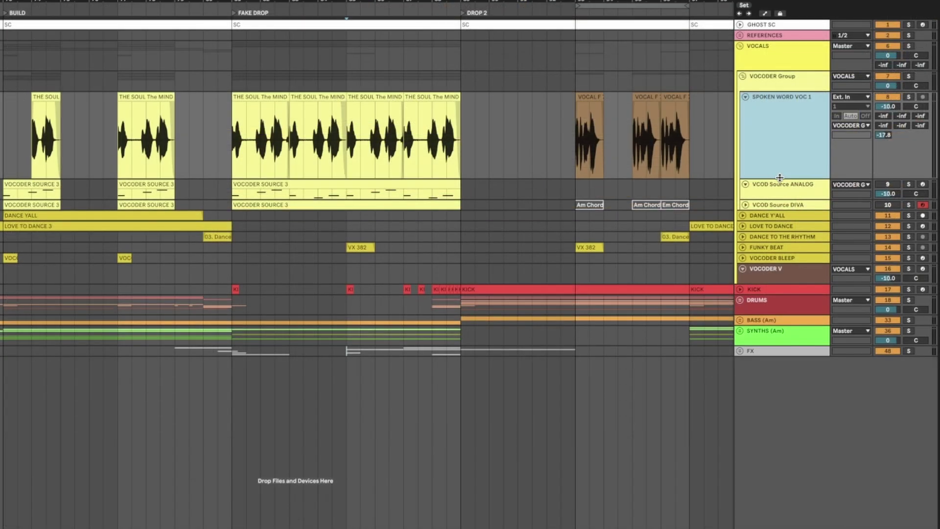
click(260, 96)
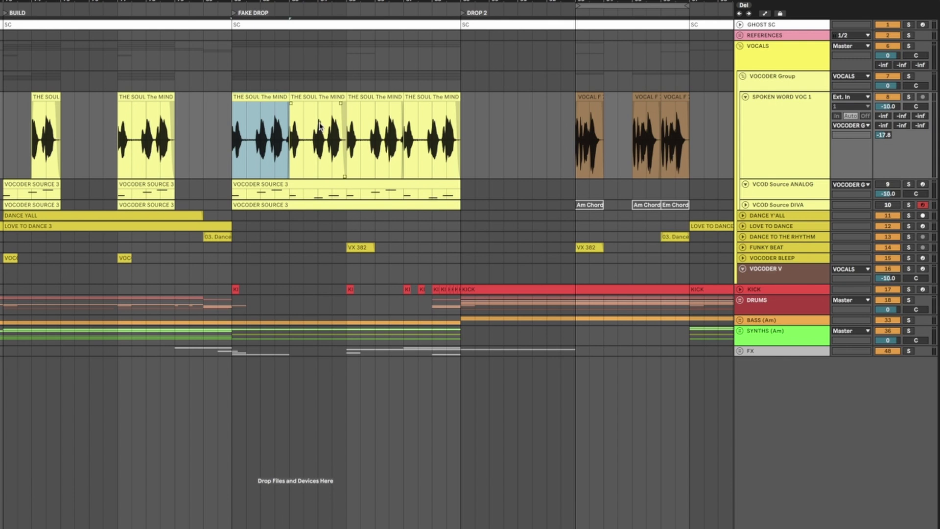
Examine the VCOD Source ANALOG track and the Vocoder device on the SPOKEN WORD VOC 1 track.
click(778, 191)
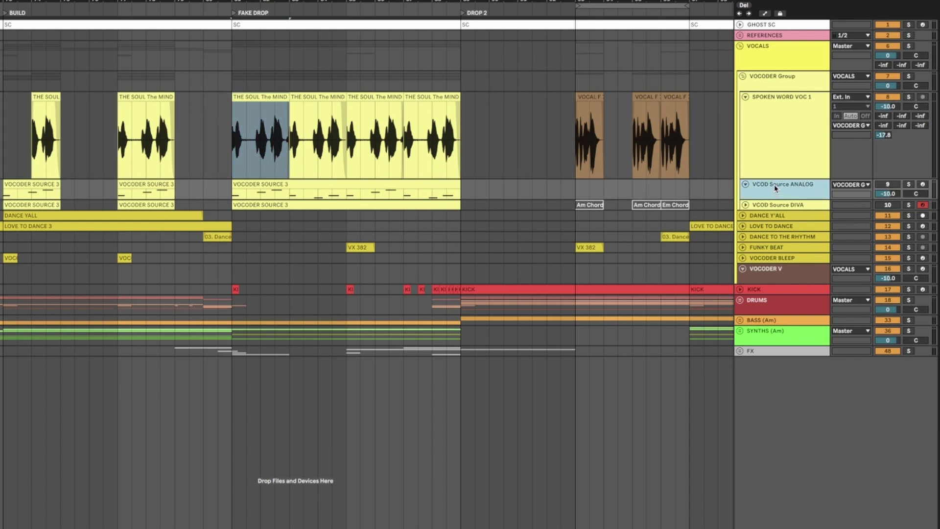
click(777, 133)
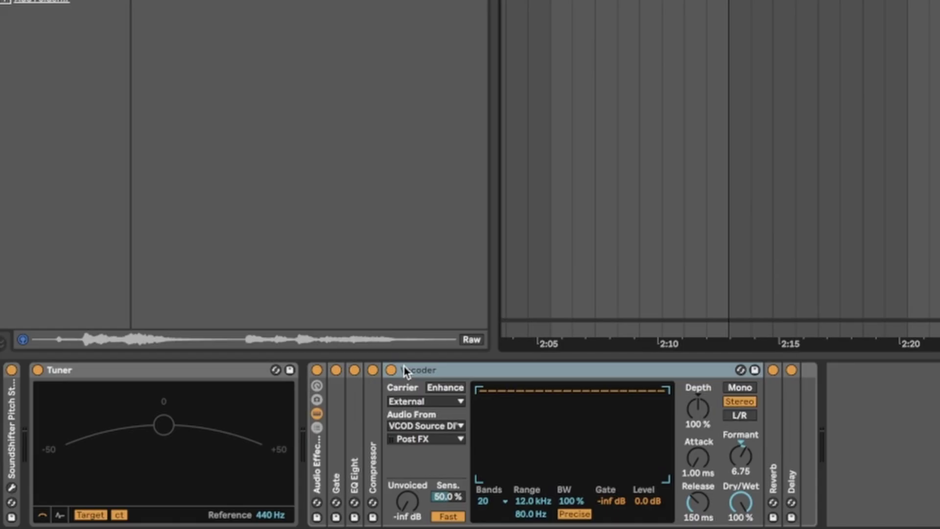
click(188, 448)
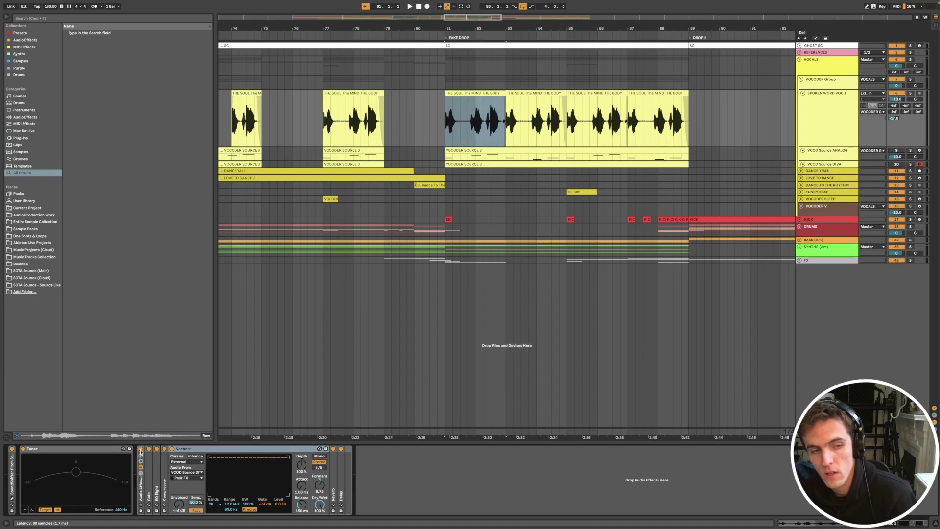
Bypass the Audio Effect Rack on SPOKEN WORD VOC 1 and solo the track to hear the dry vocal.
click(140, 449)
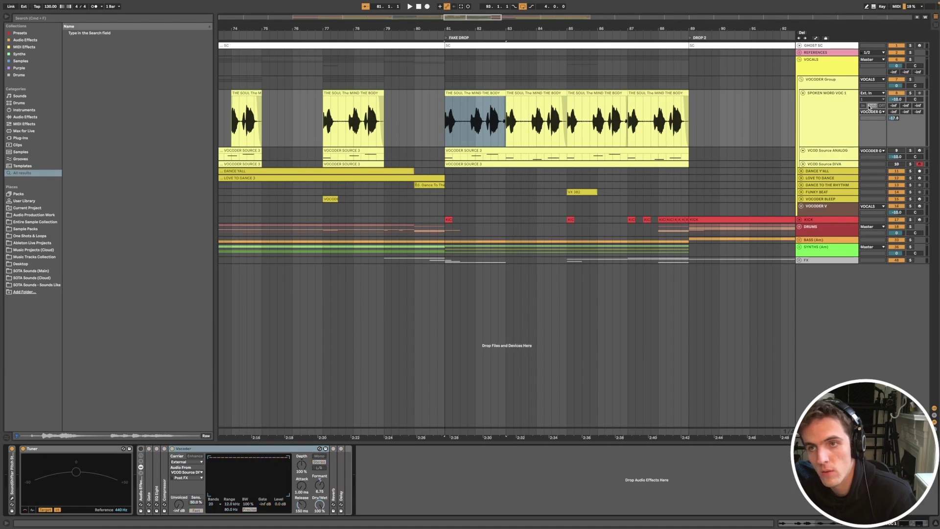
click(910, 93)
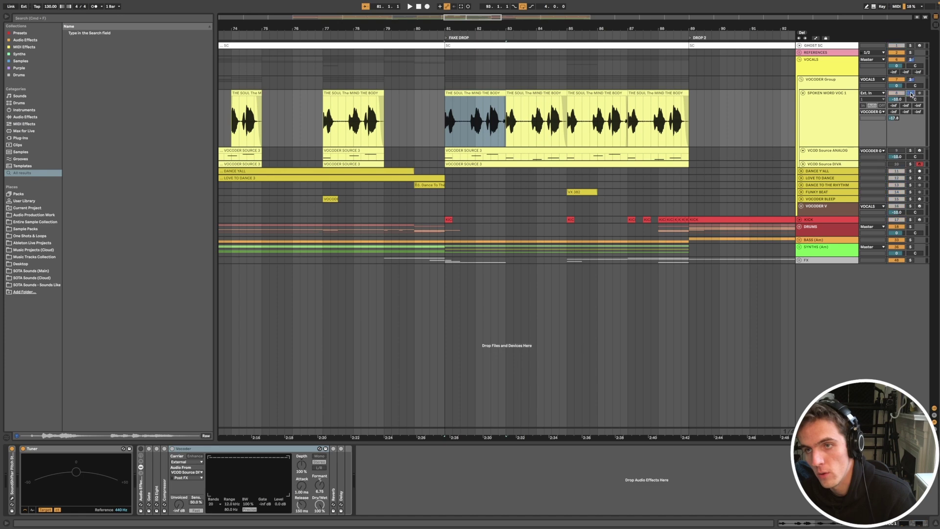
scroll(612, 91, down, 3)
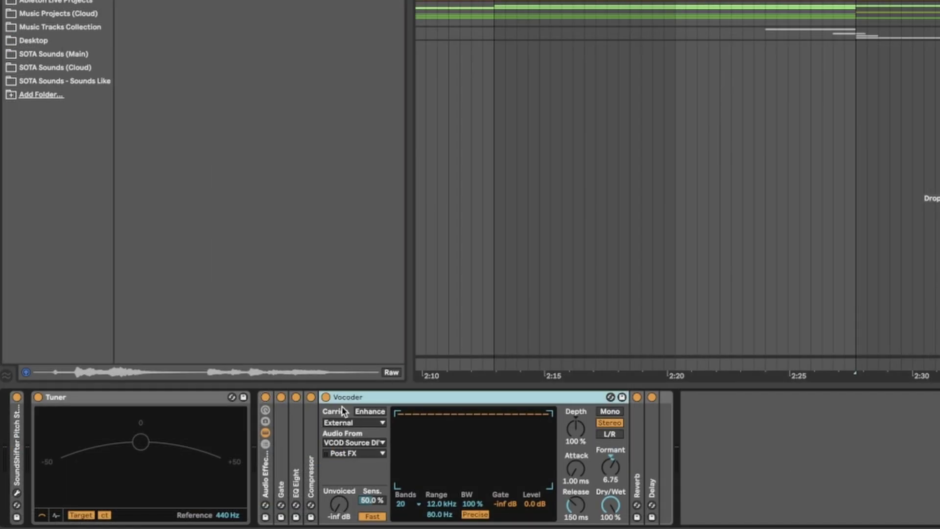
Set the Vocoder's carrier to External, taking its audio from VCOD Source DIVA at Post FX.
click(353, 423)
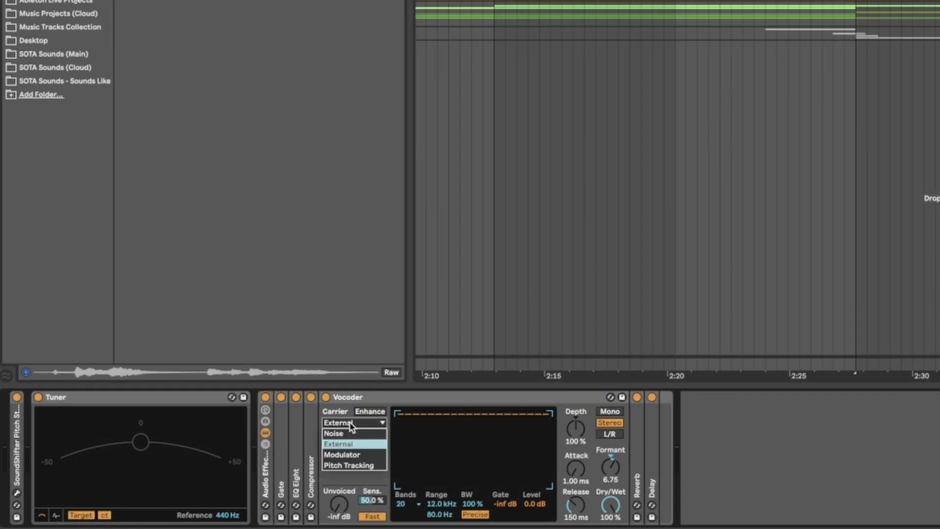
click(344, 443)
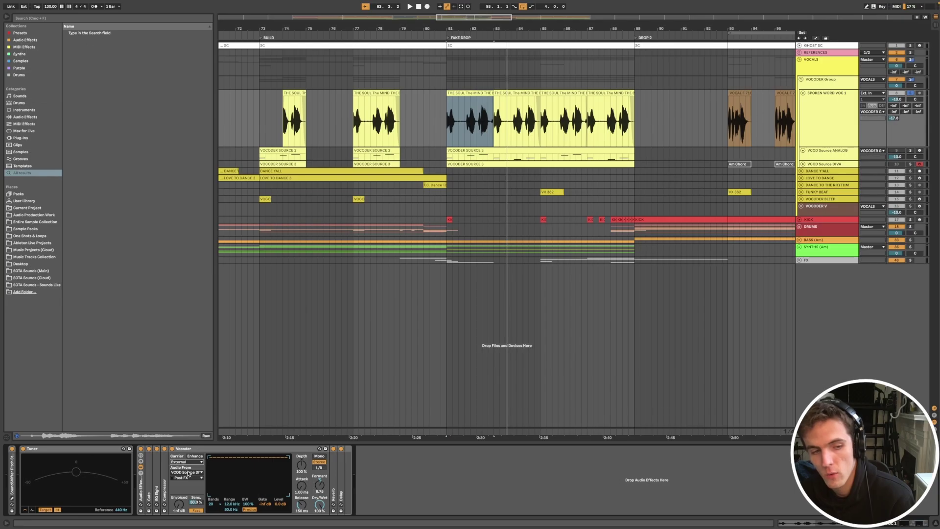
click(188, 472)
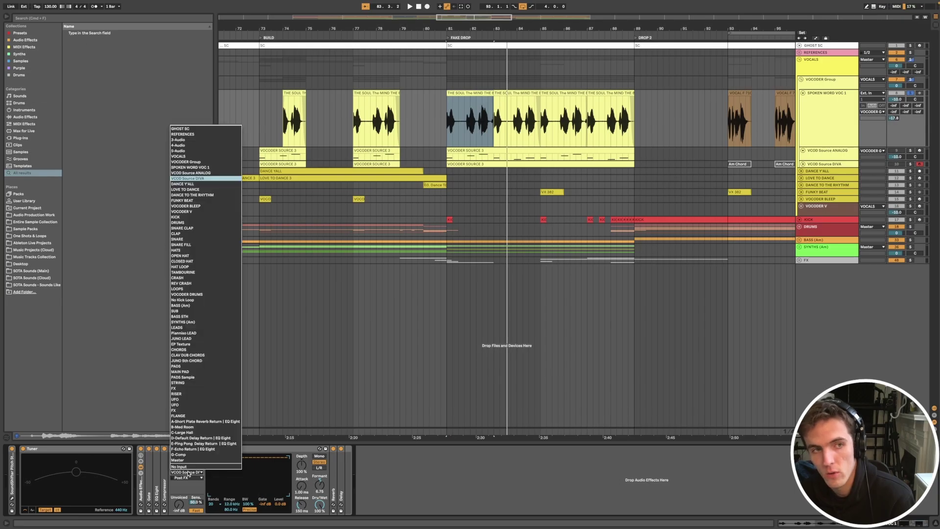
click(186, 178)
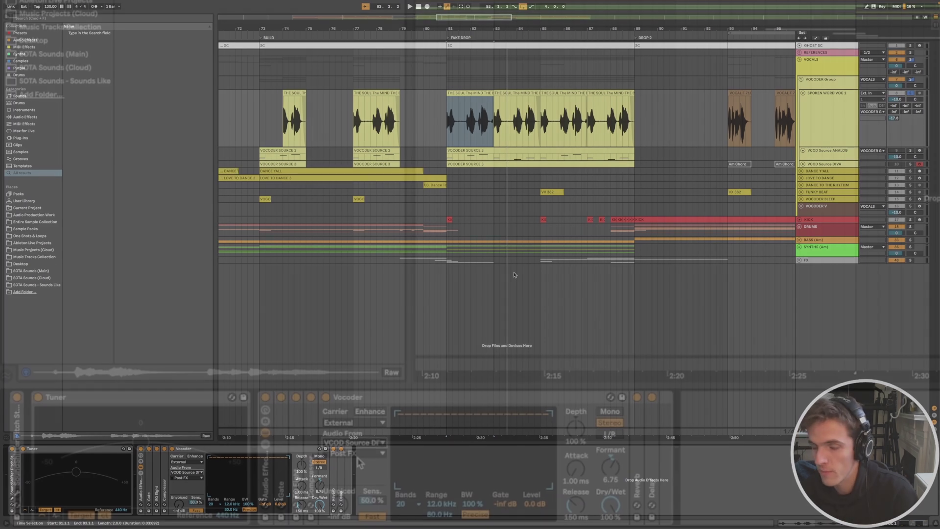
click(187, 477)
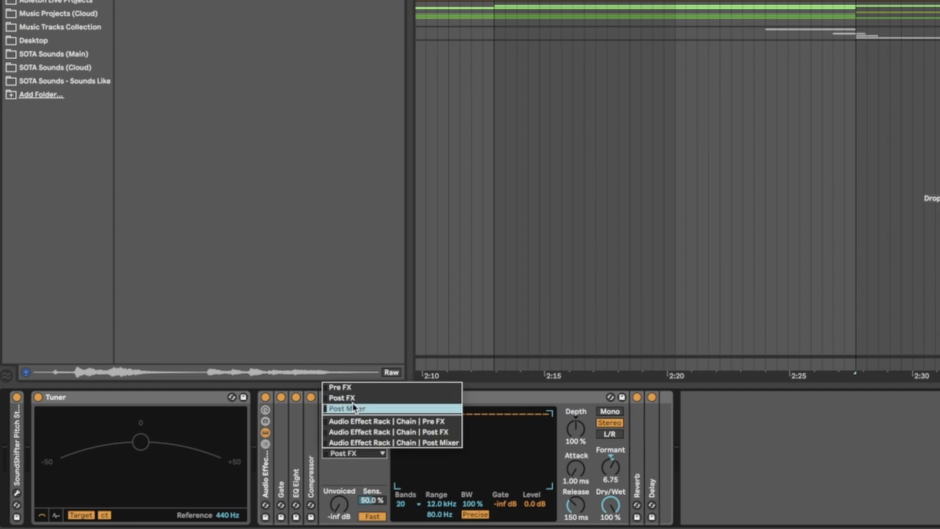
click(353, 470)
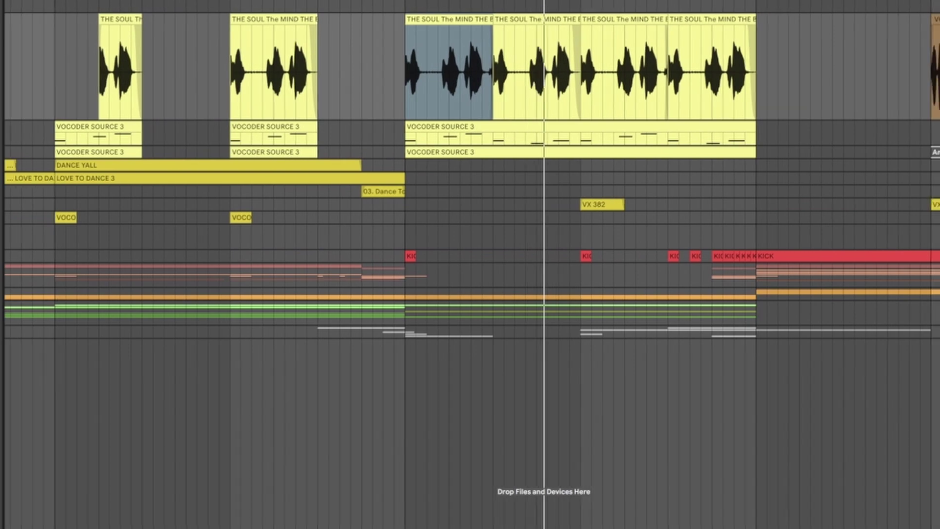
Listen to the soloed vocoder vocal in the FAKE DROP and select the spoken-word clip starting at bar 85.
scroll(558, 247, up, 3)
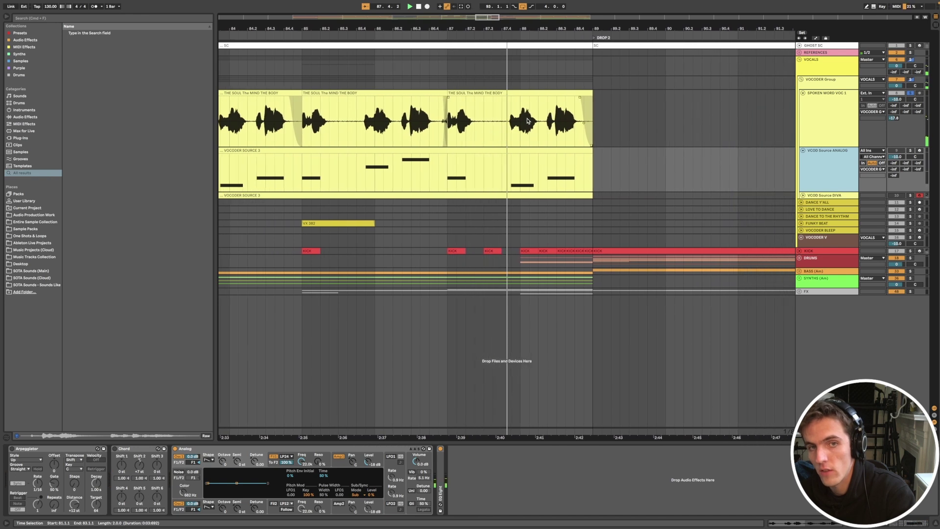
click(458, 92)
scroll(431, 93, left, 5)
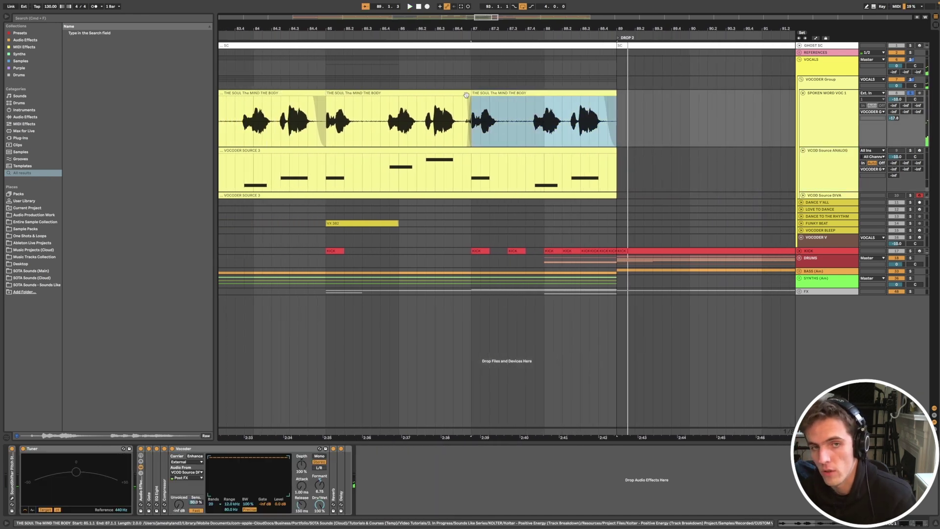
click(405, 95)
scroll(416, 127, left, 10)
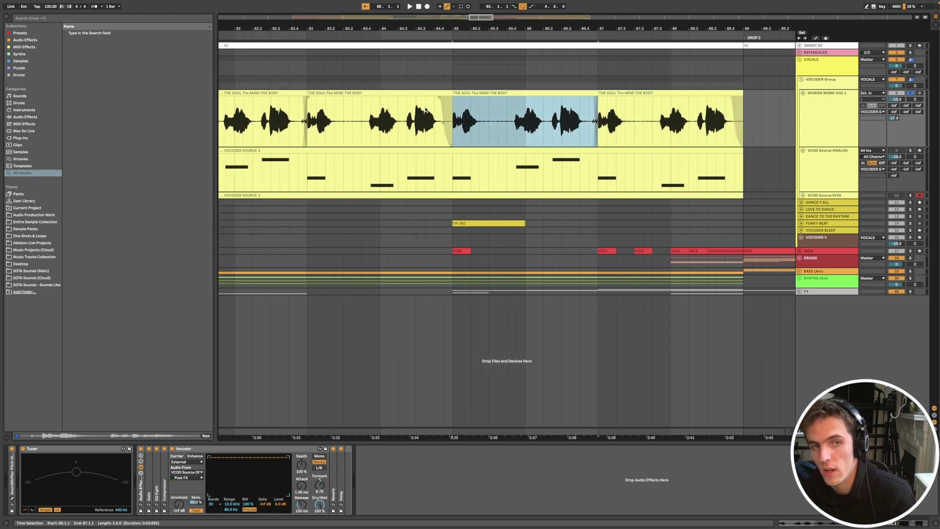
Solo VCOD Source DIVA to hear the carrier synth and enlarge its track to show the MIDI notes.
scroll(427, 161, down, 2)
scroll(427, 161, down, 1)
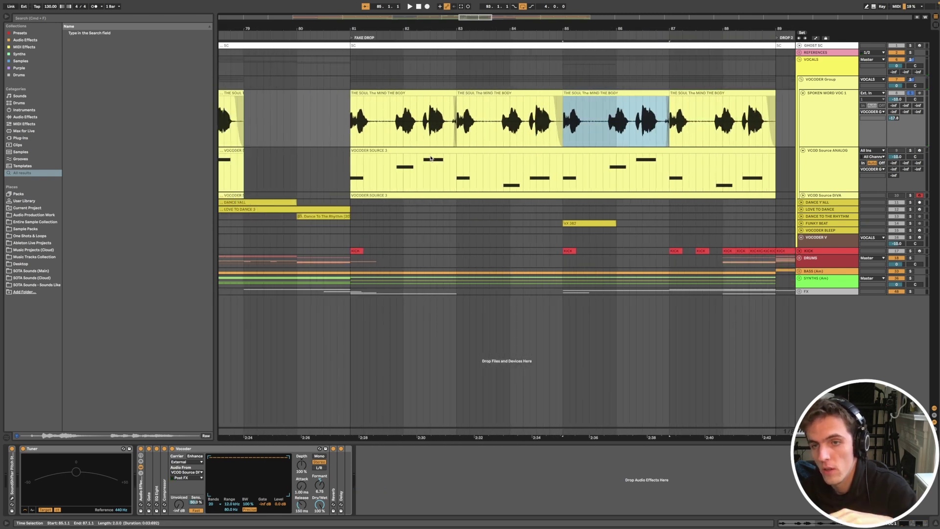
key(Down)
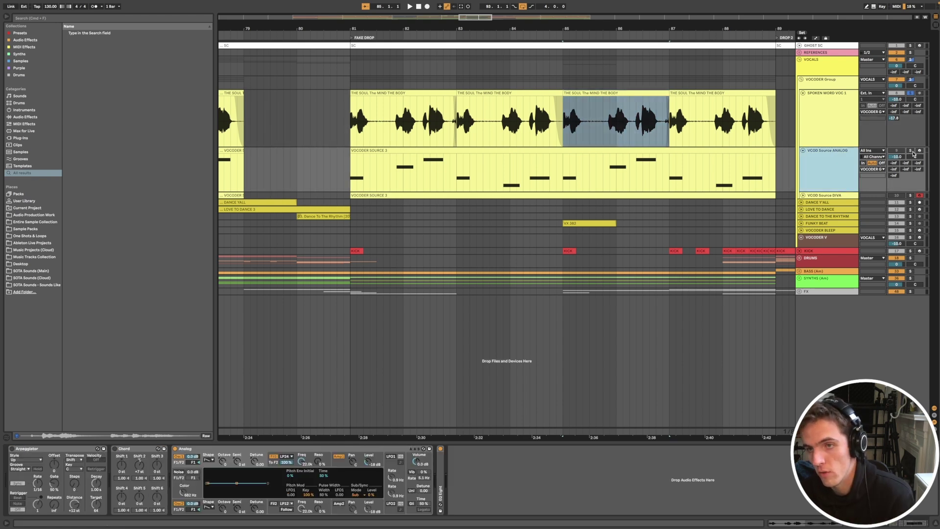
drag(834, 199, 835, 205)
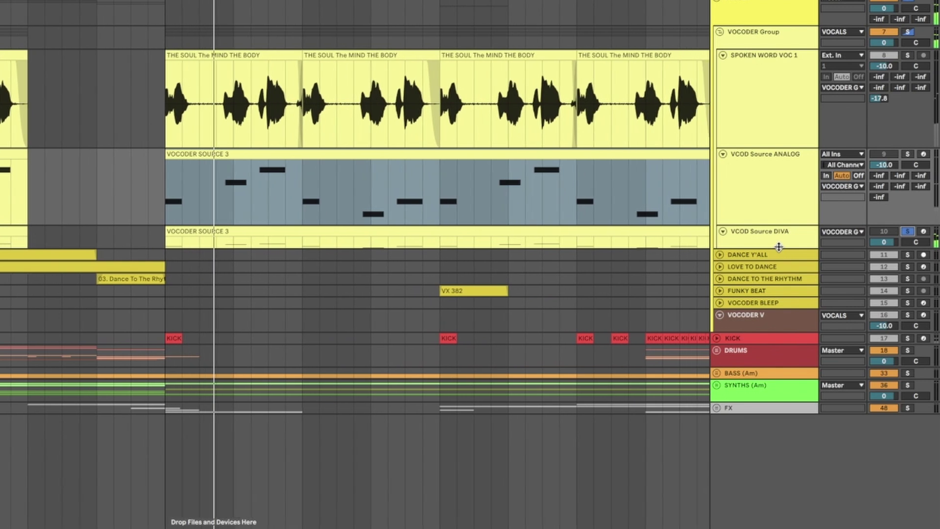
drag(778, 247, 779, 279)
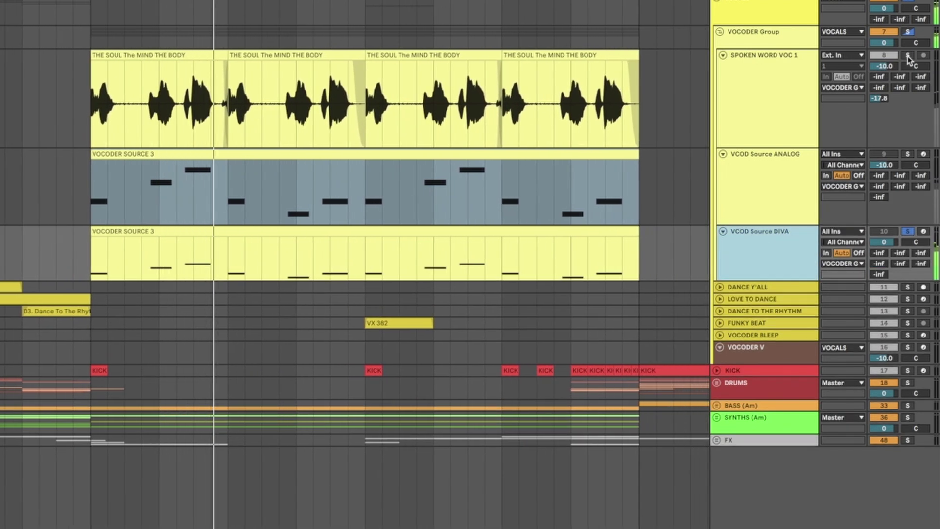
Alternate the solo between SPOKEN WORD VOC 1 and VCOD Source DIVA, and fold the VCOD Source ANALOG track.
click(907, 56)
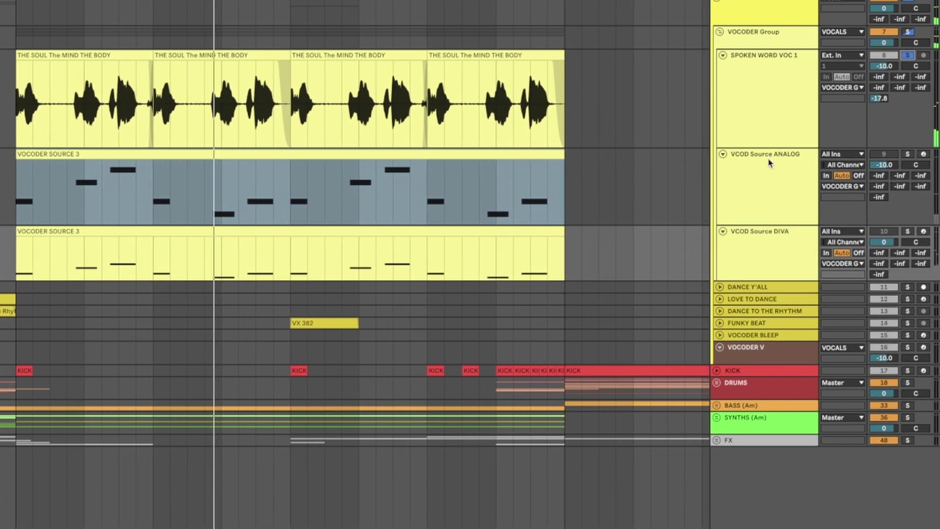
click(722, 153)
click(907, 166)
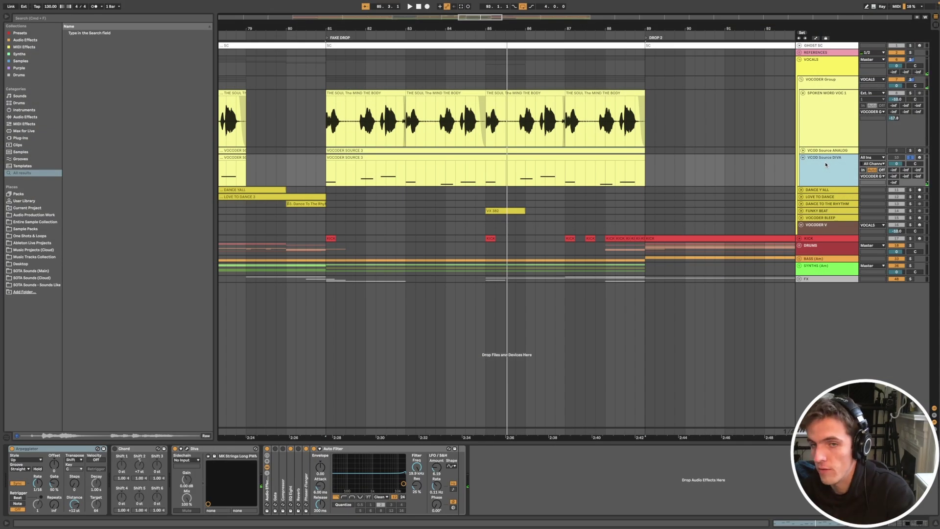
Solo SPOKEN WORD VOC 1 and play the vocoded vocal from the start of the FAKE DROP.
click(809, 118)
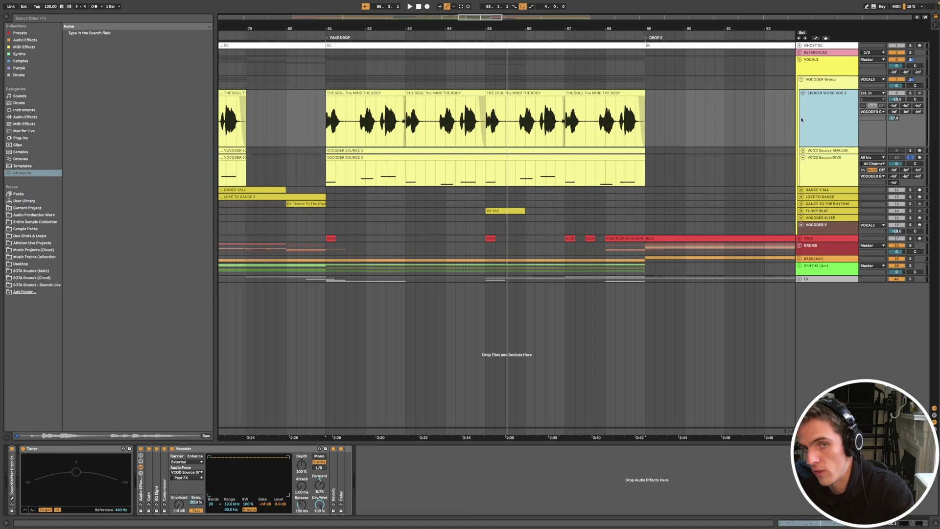
click(910, 93)
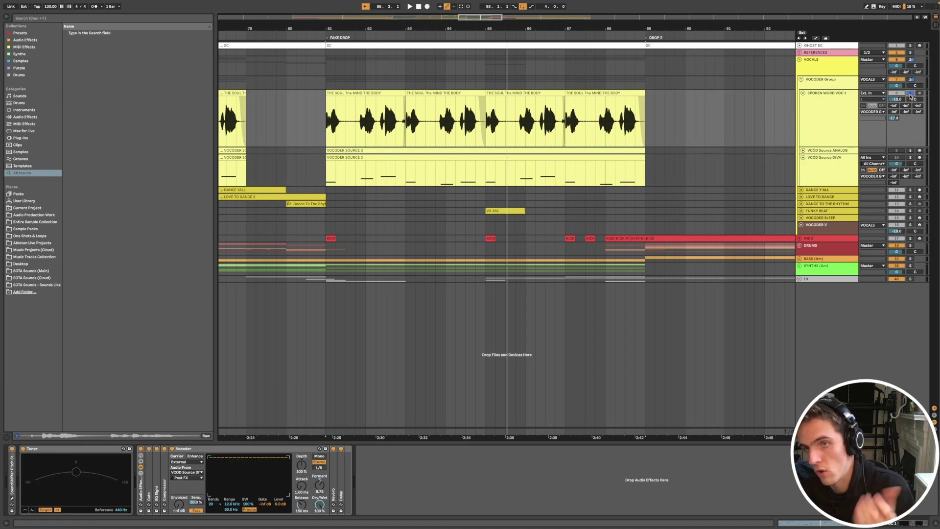
key(space)
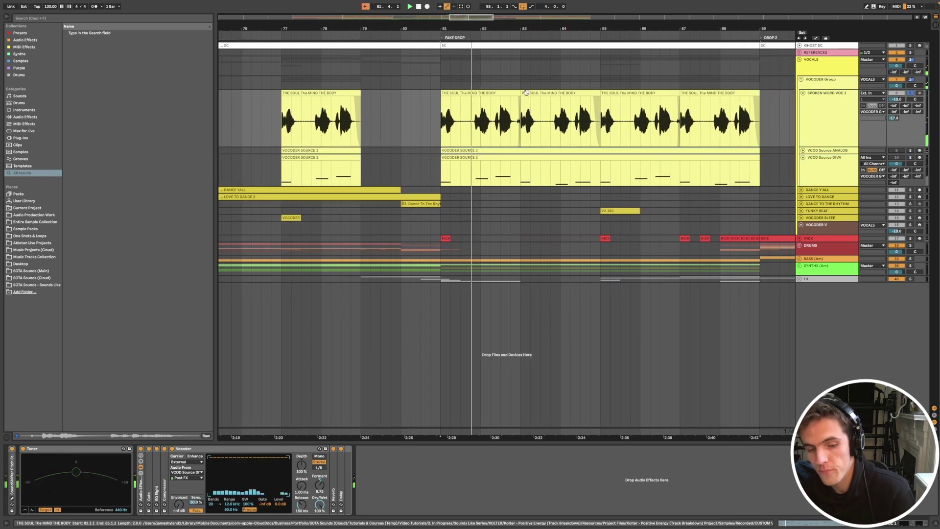
key(space)
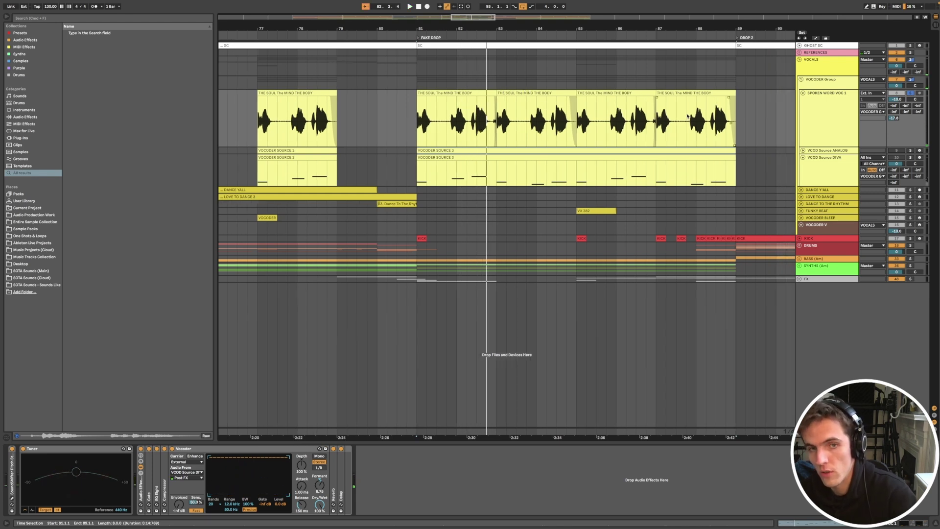
Compare the device chains of SPOKEN WORD VOC 1 and VCOD Source DIVA, and set the Vocoder's Audio From to VCOD Source ANALOG.
click(809, 115)
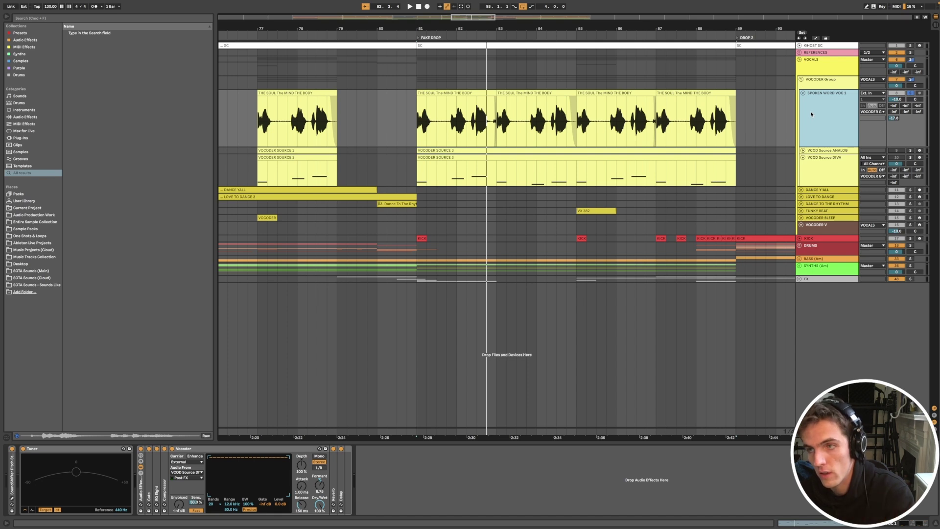
click(830, 172)
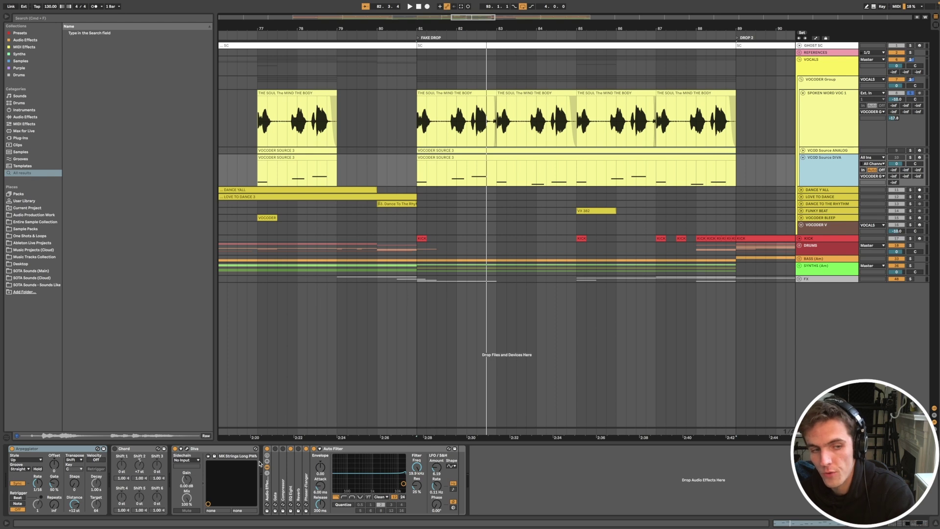
click(821, 122)
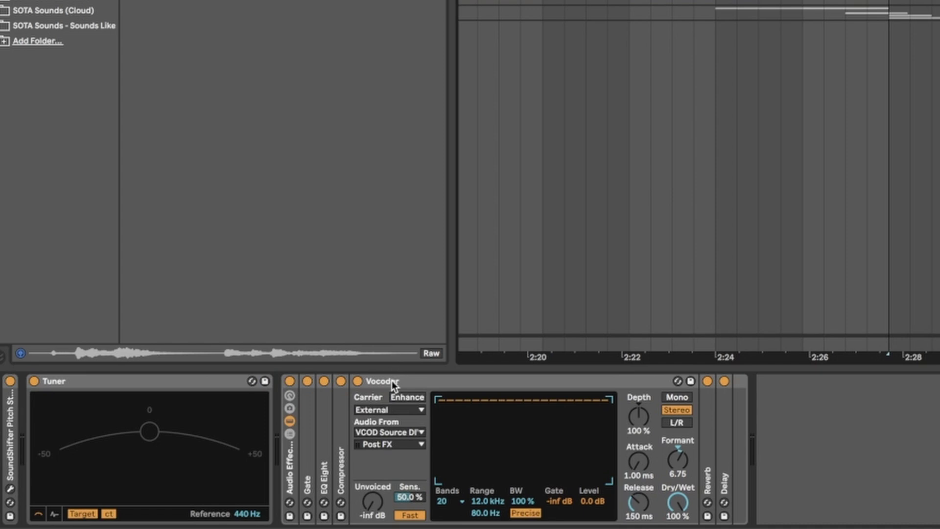
click(392, 381)
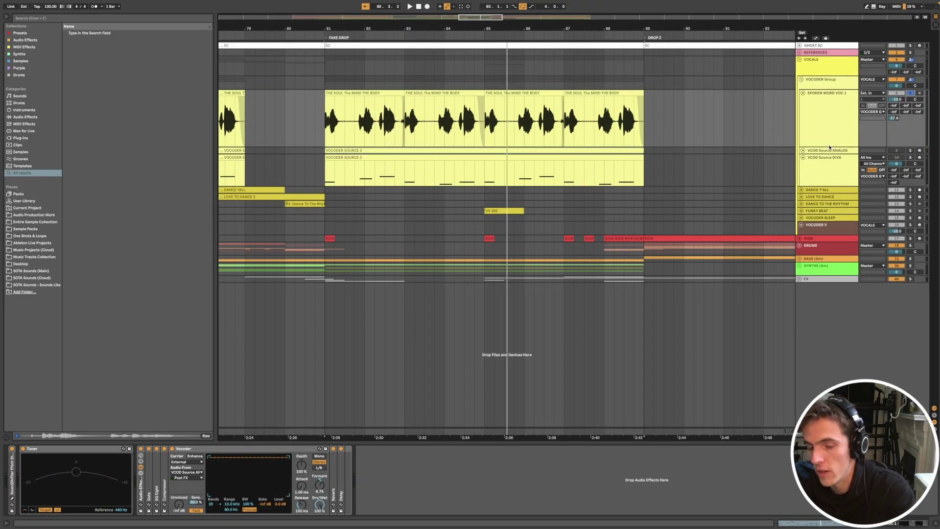
Activate the deactivated Am Chord and Em Chord clips on VCOD Source DIVA from bar 93 in DROP 2.
click(534, 165)
scroll(495, 138, up, 5)
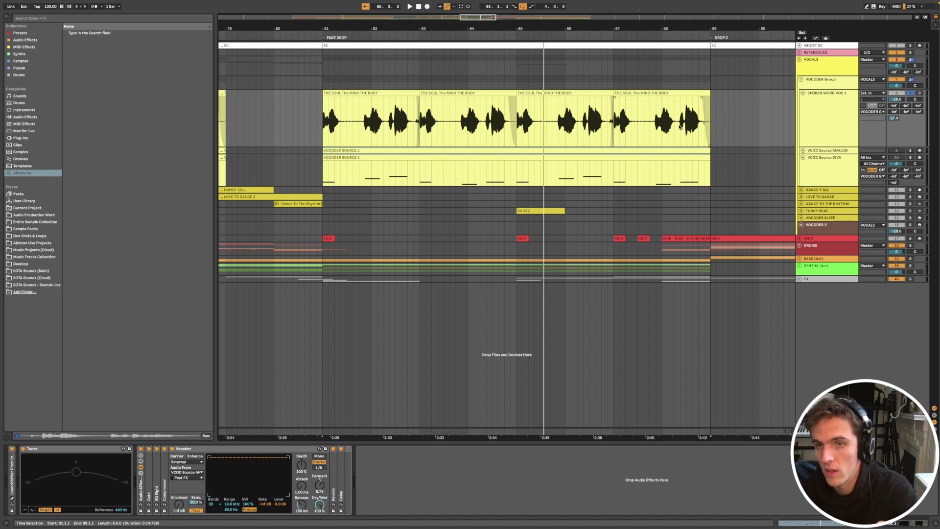
click(815, 115)
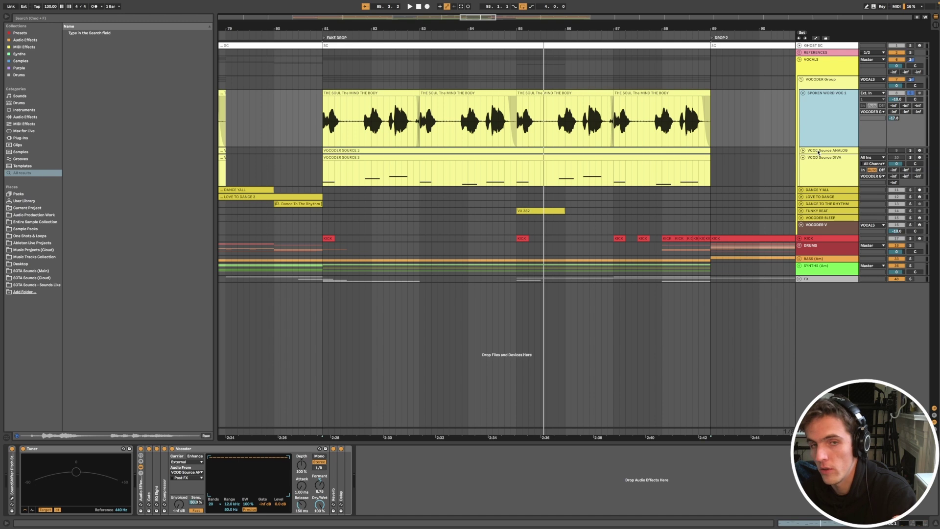
scroll(516, 146, down, 3)
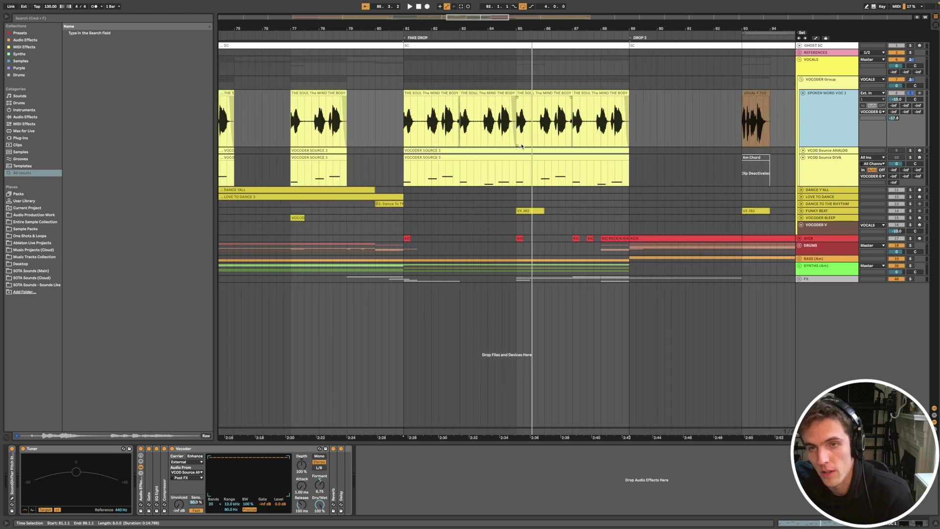
scroll(415, 106, down, 5)
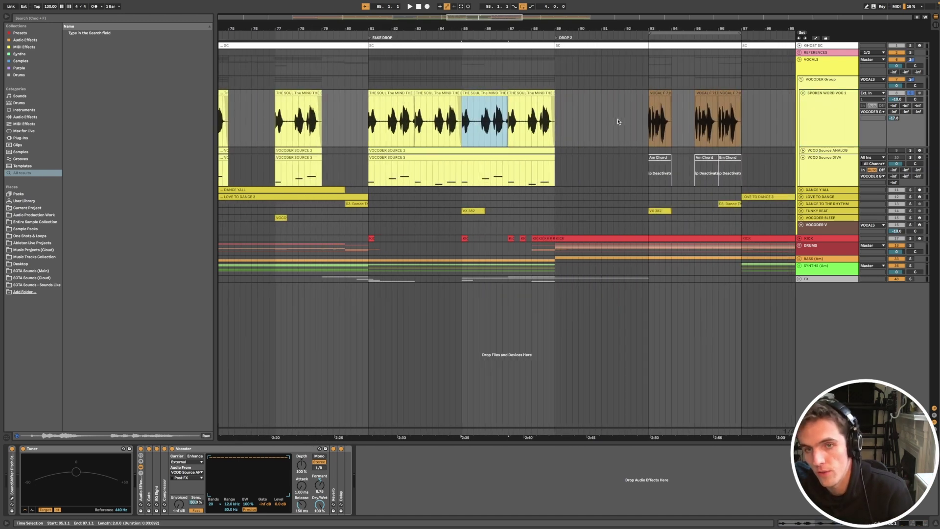
click(650, 92)
key(space)
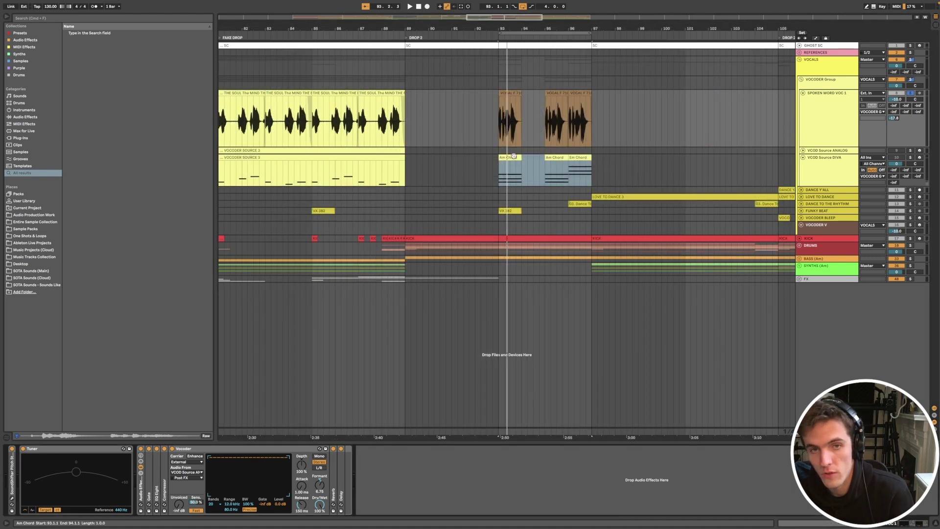
Copy the two Am Chord clips and the Em Chord clip from VCOD Source DIVA onto VCOD Source ANALOG at bar 93.
click(550, 158)
click(578, 157)
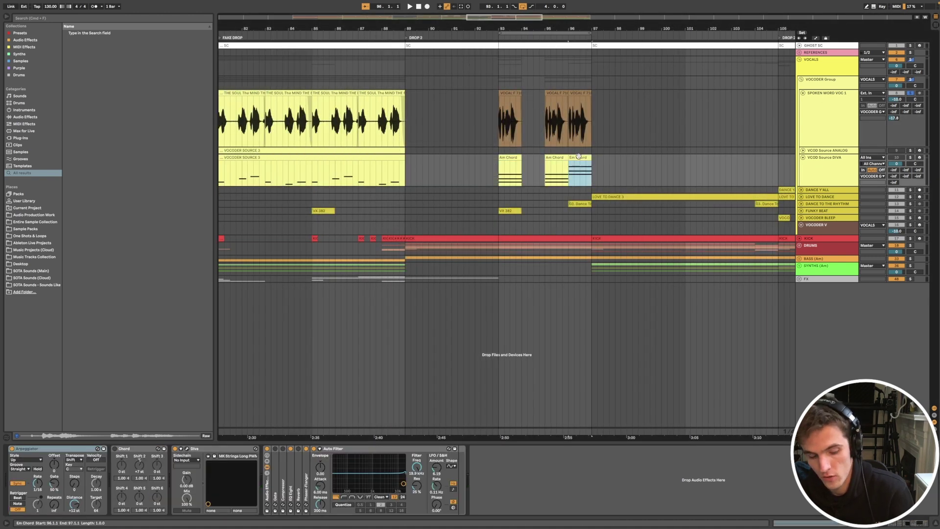
shift+click(515, 158)
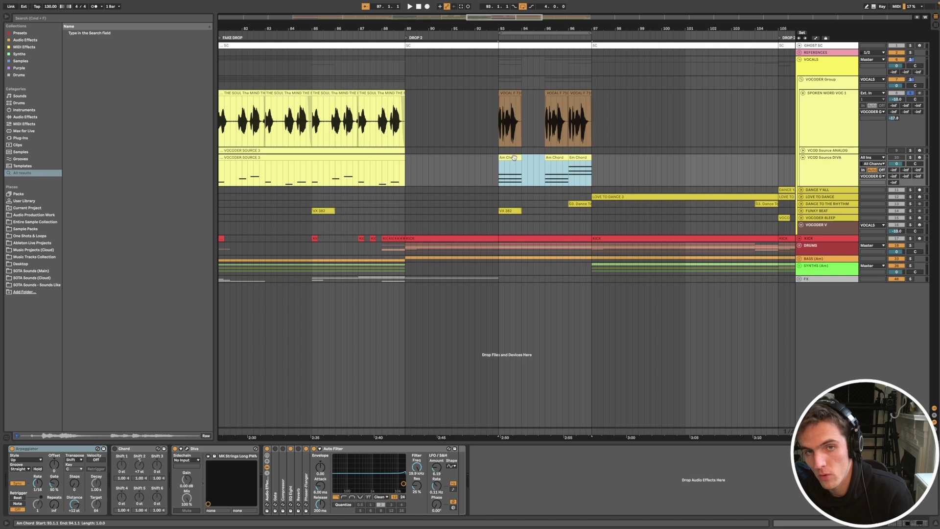
drag(514, 158, 513, 150)
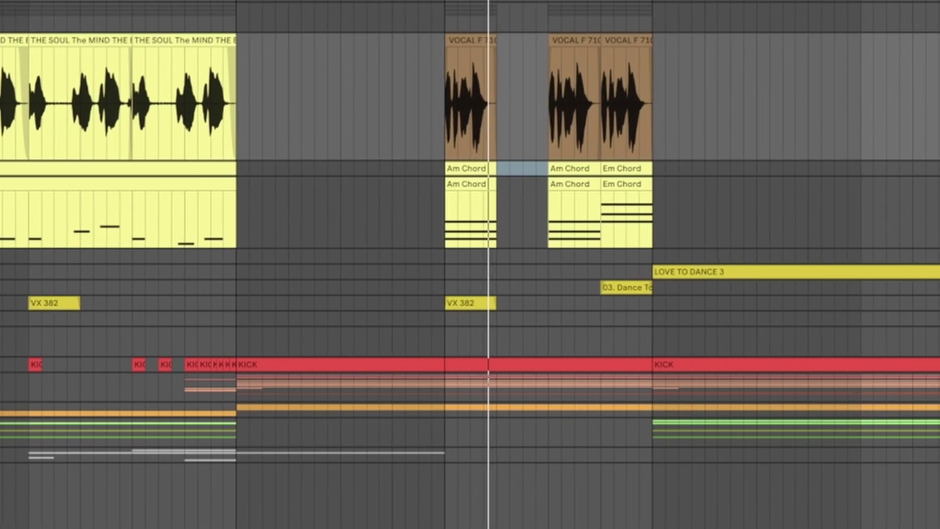
Inspect the device chains of VCOD Source DIVA, VCOD Source ANALOG and SPOKEN WORD VOC 1 for the bar 93 vocal.
scroll(336, 296, up, 3)
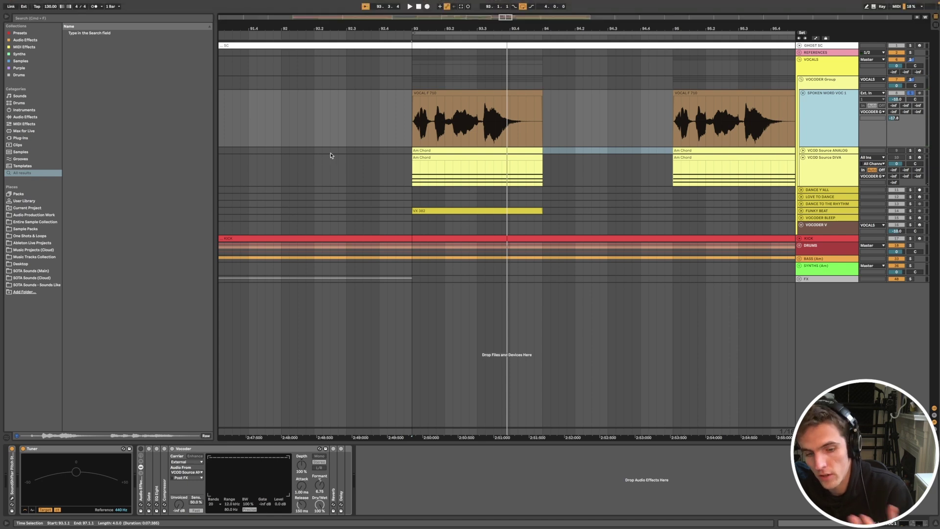
click(839, 163)
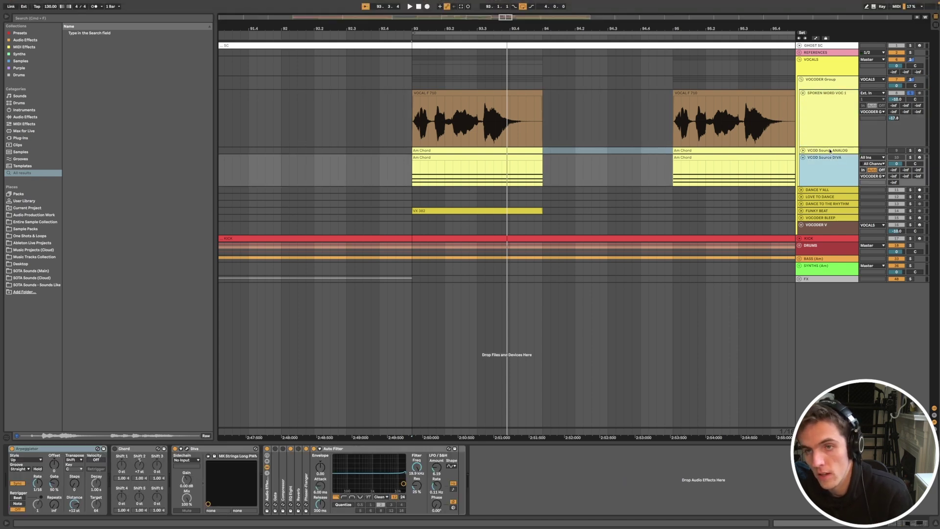
click(830, 152)
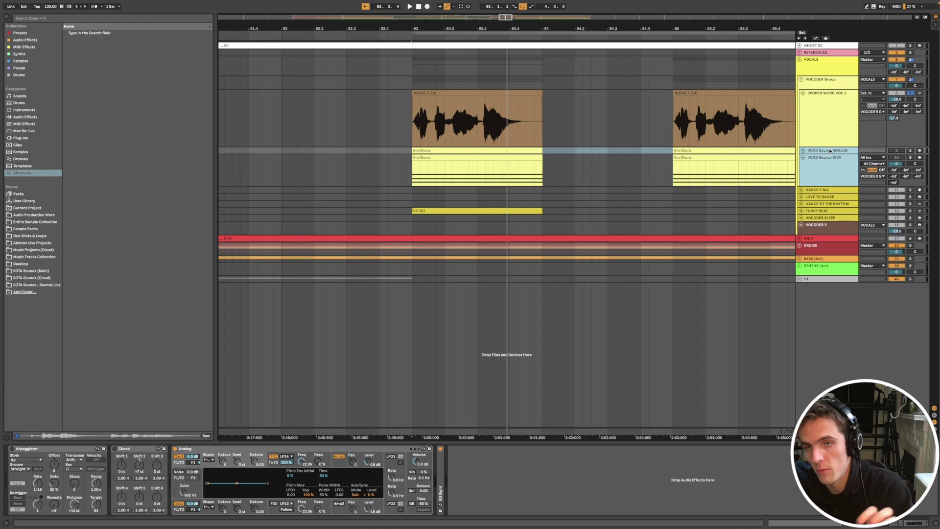
click(829, 130)
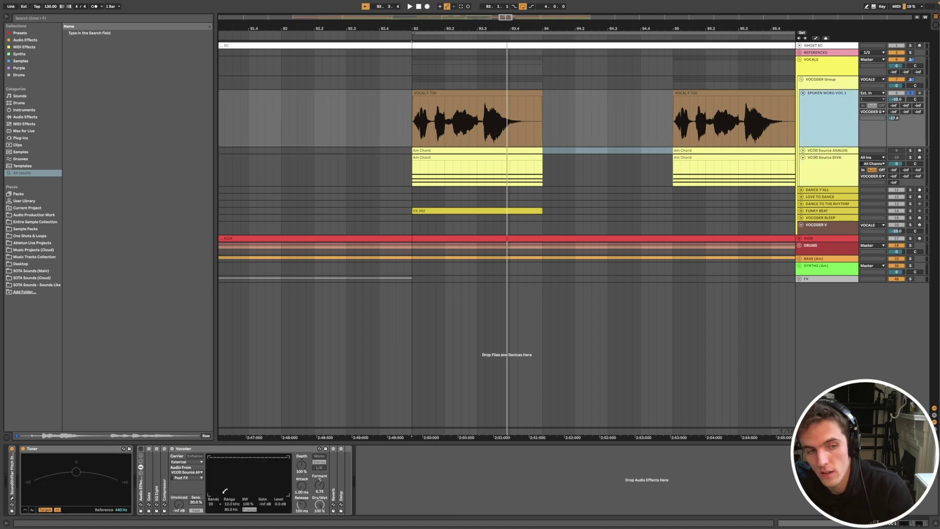
Switch the Audio Effect Rack on SPOKEN WORD VOC 1 back on and play the vocoded chord vocal at bar 93.
click(141, 448)
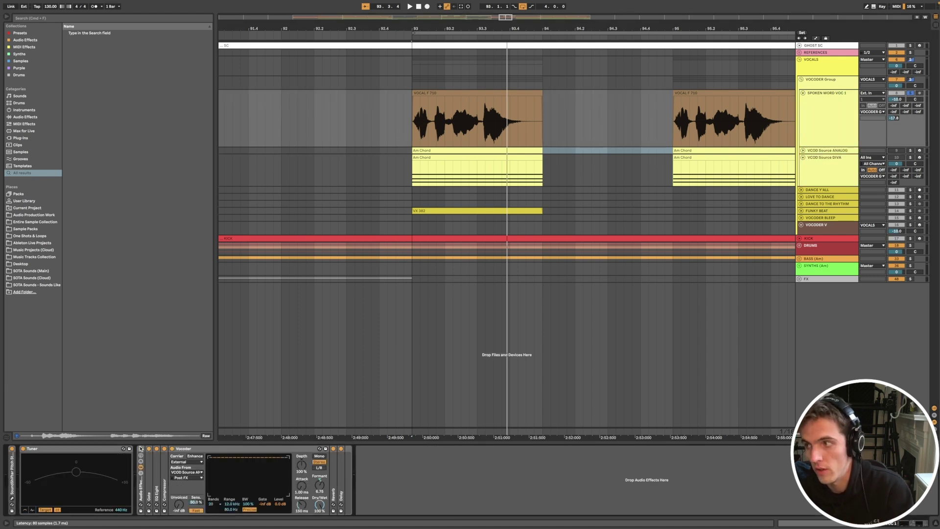
click(495, 157)
key(space)
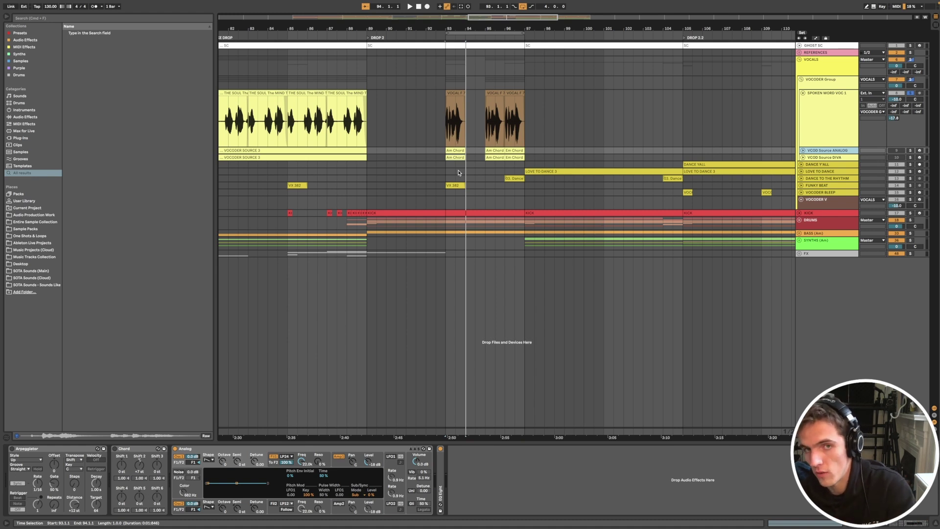
Fold the SPOKEN WORD VOC 1 track and unfold VCOD Source ANALOG to show its MIDI notes.
scroll(458, 172, left, 10)
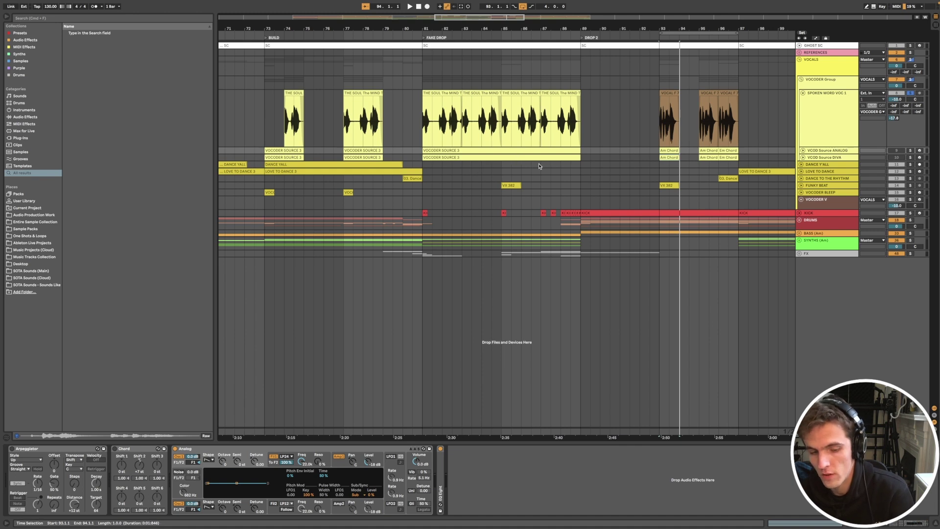
click(803, 93)
click(803, 101)
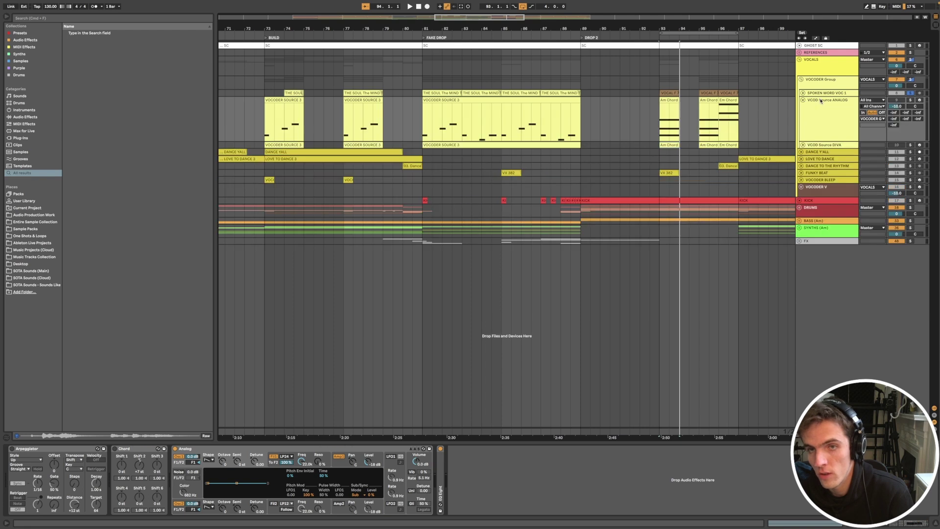
Review the Vocoder on SPOKEN WORD VOC 1 and the Am Chord clip at bar 93 on VCOD Source ANALOG.
click(822, 94)
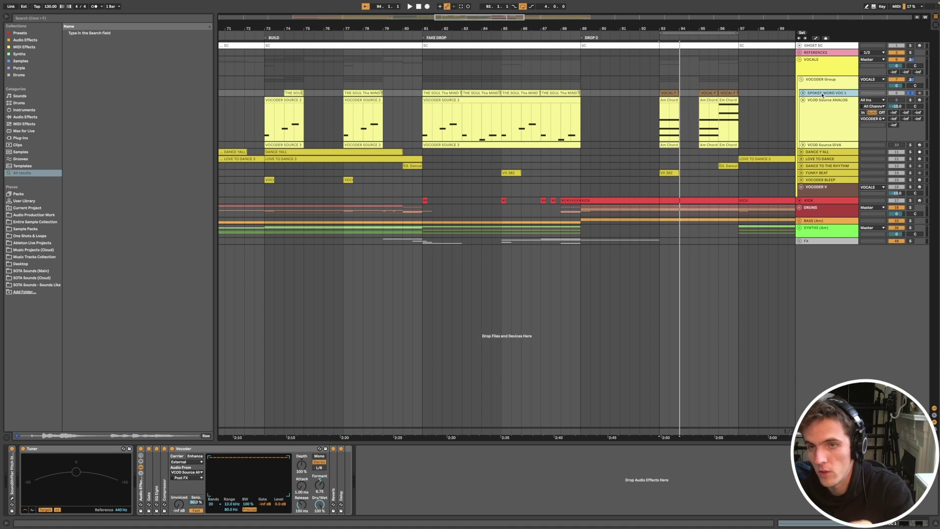
click(823, 107)
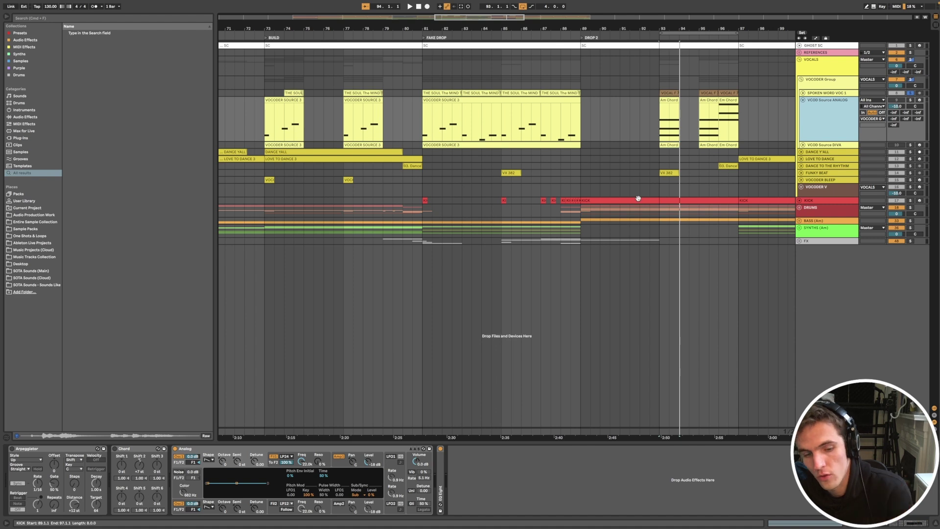
click(606, 101)
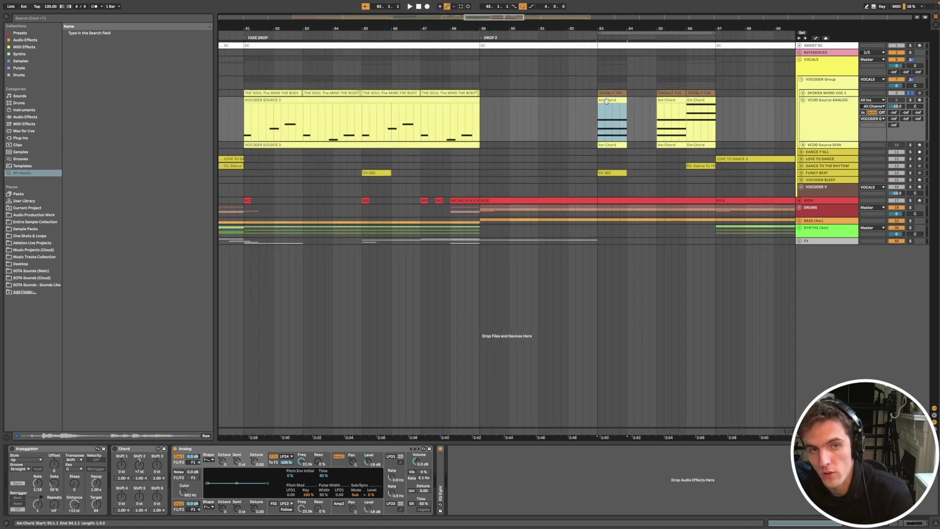
Set the external carrier of the Vocoder on SPOKEN WORD VOC 1 to VCOD Source DIVA.
click(391, 113)
scroll(353, 294, left, 10)
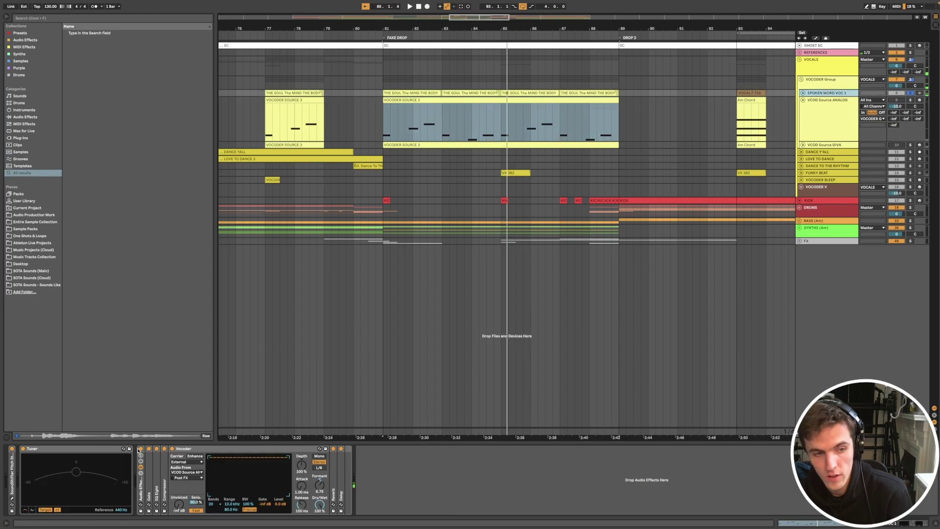
click(177, 473)
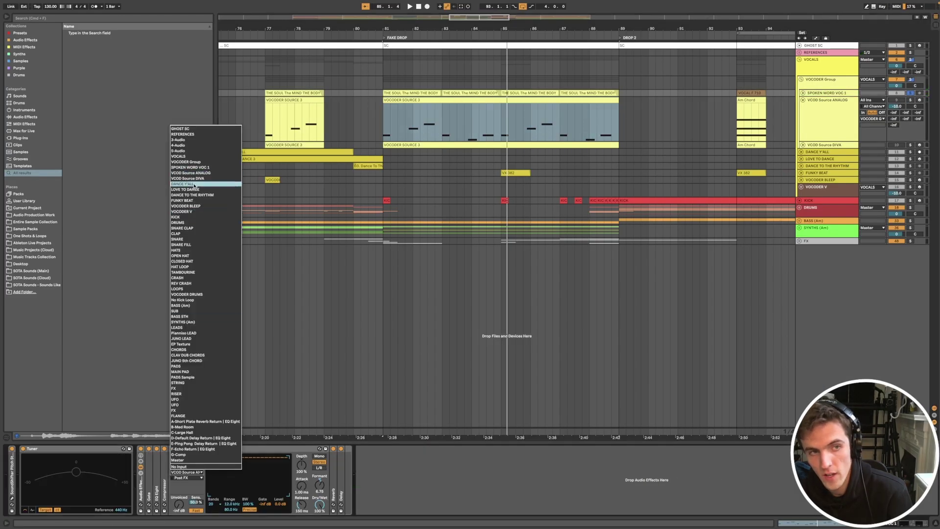
click(206, 184)
Unfold VCOD Source DIVA and play the vocoded vocal with its VOCODER SOURCE 3 clip at bar 81.
click(803, 145)
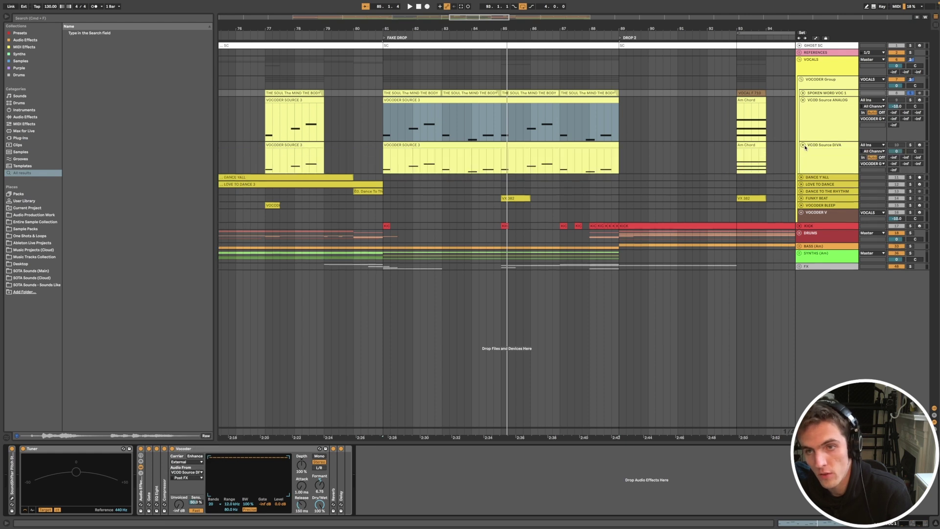
click(550, 151)
key(space)
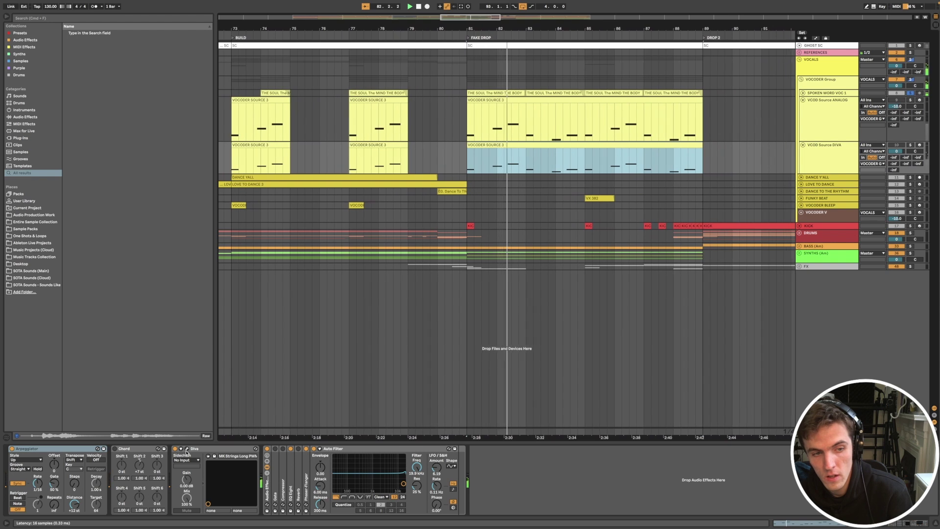
Audition other Diva poly synth presets, from MK Brass Long to XS Analog Clavinova, as the vocoder carrier and reload MK Strings Long PWM.
click(185, 448)
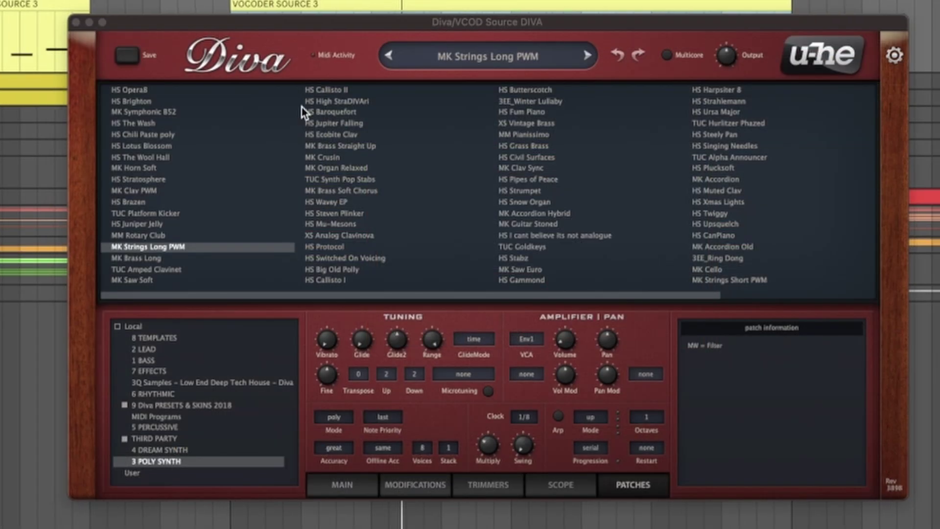
click(587, 57)
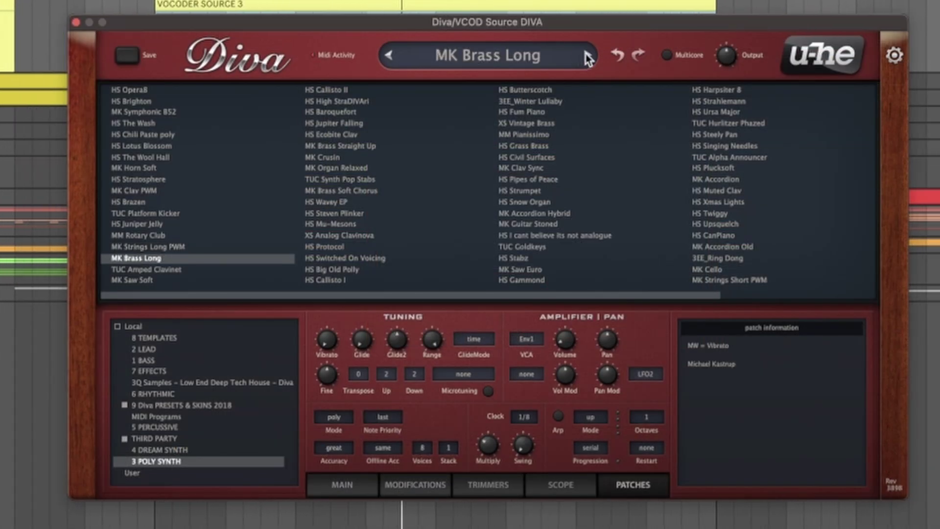
click(587, 57)
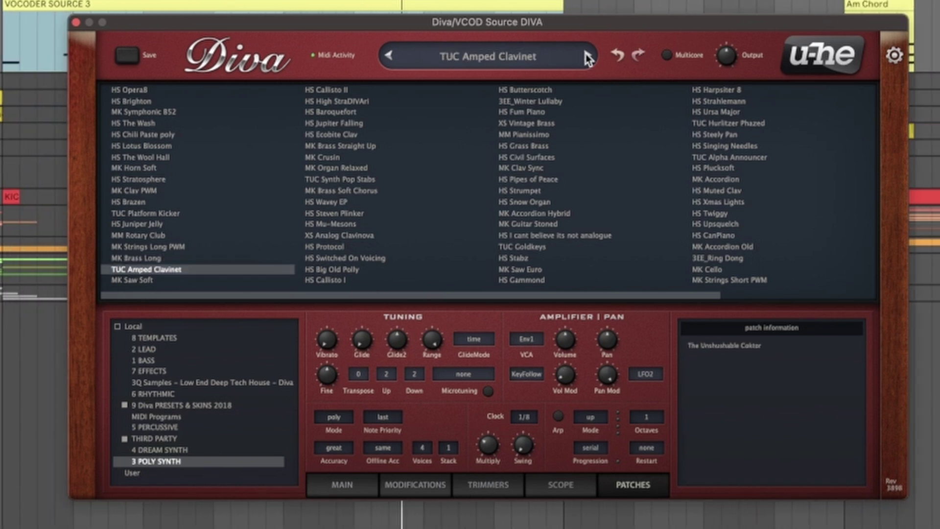
click(587, 58)
click(586, 57)
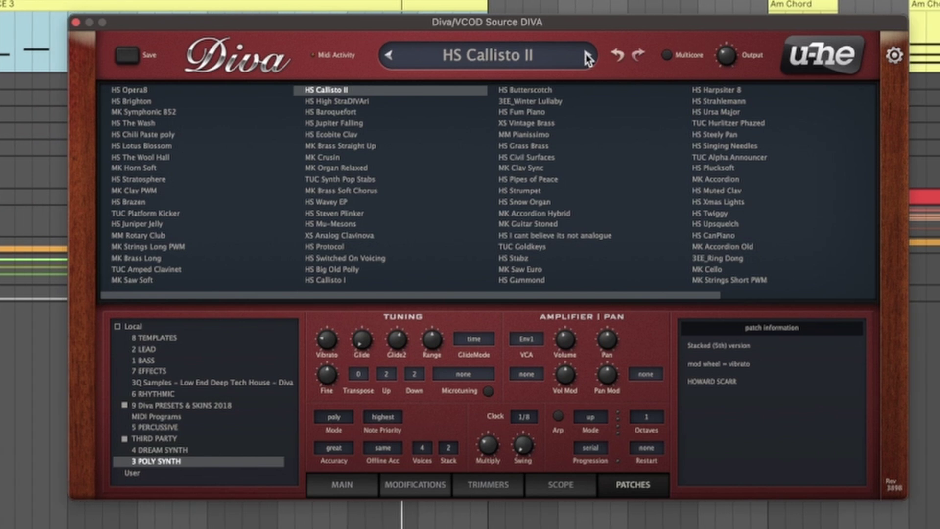
click(586, 58)
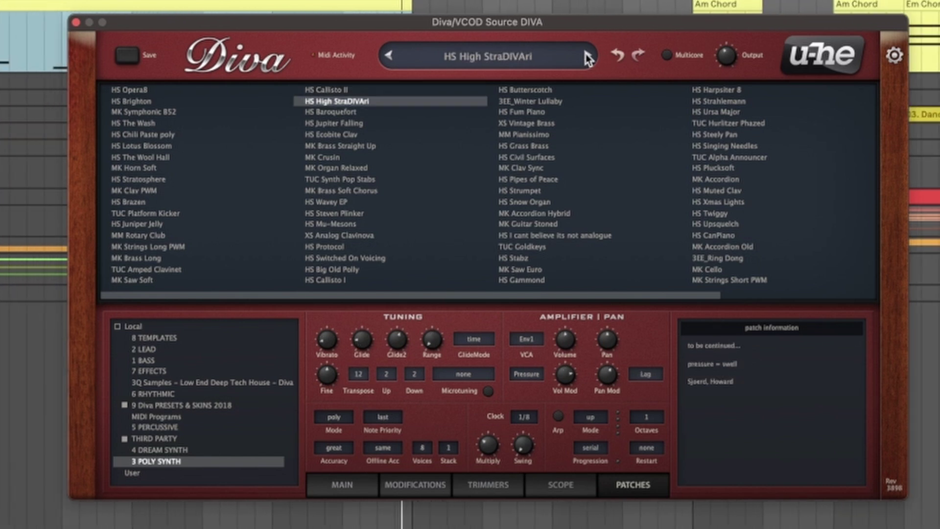
click(347, 235)
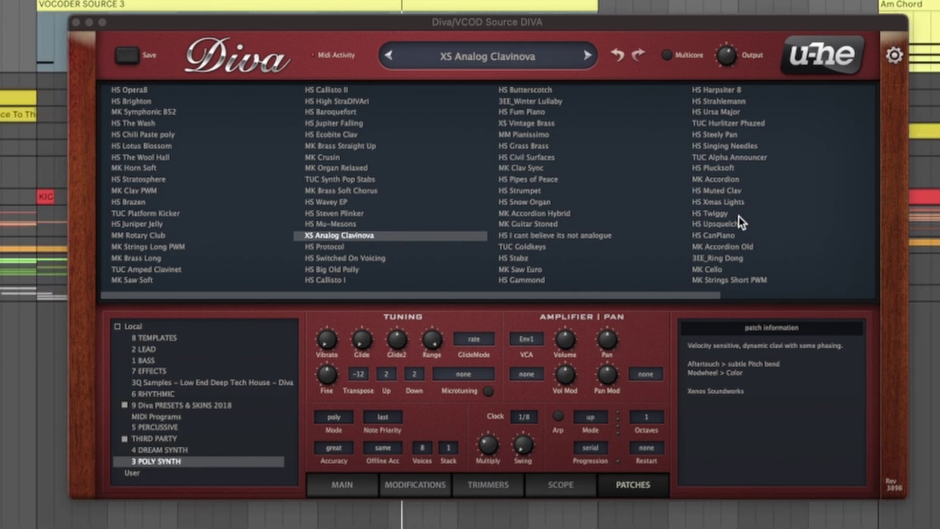
click(160, 247)
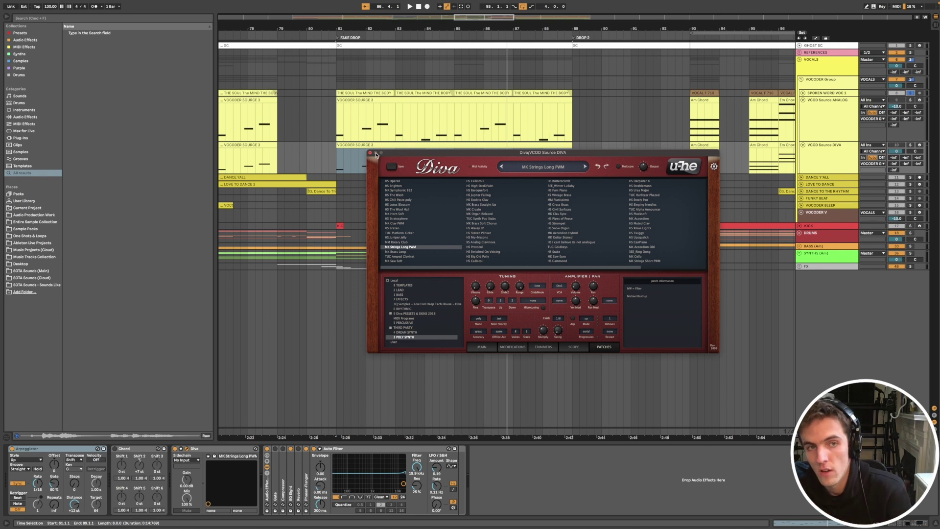
click(371, 155)
Examine the VOCODER SOURCE 3 notes on VCOD Source DIVA from bar 81 against the unfolded spoken-word clips.
key(plus)
key(plus)
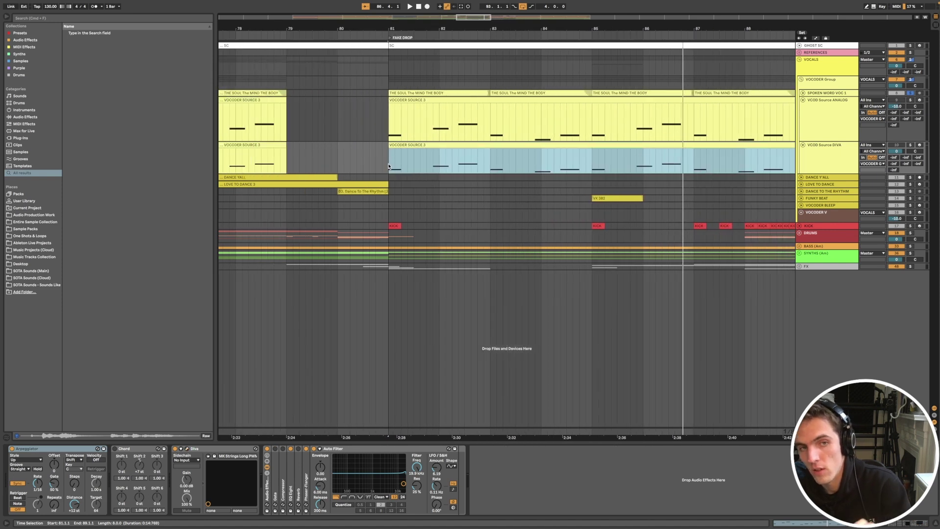
drag(389, 166, 395, 166)
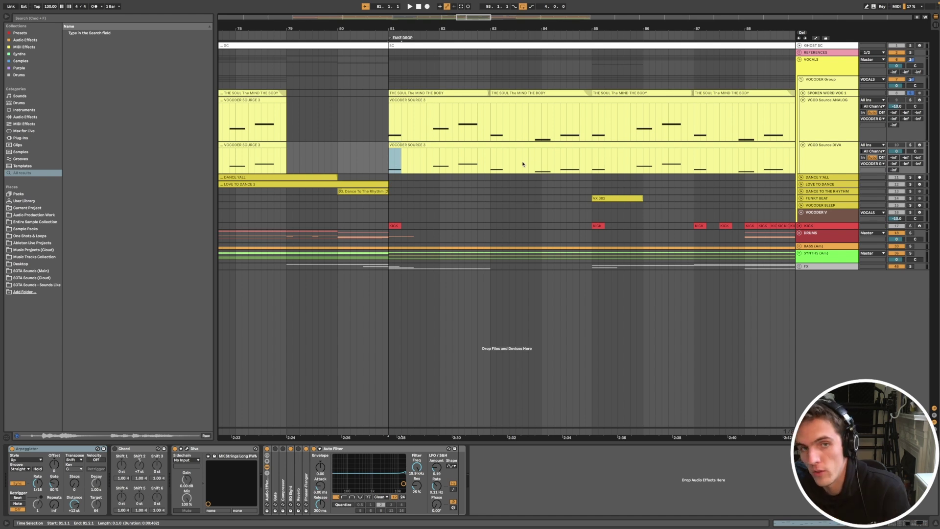
click(422, 101)
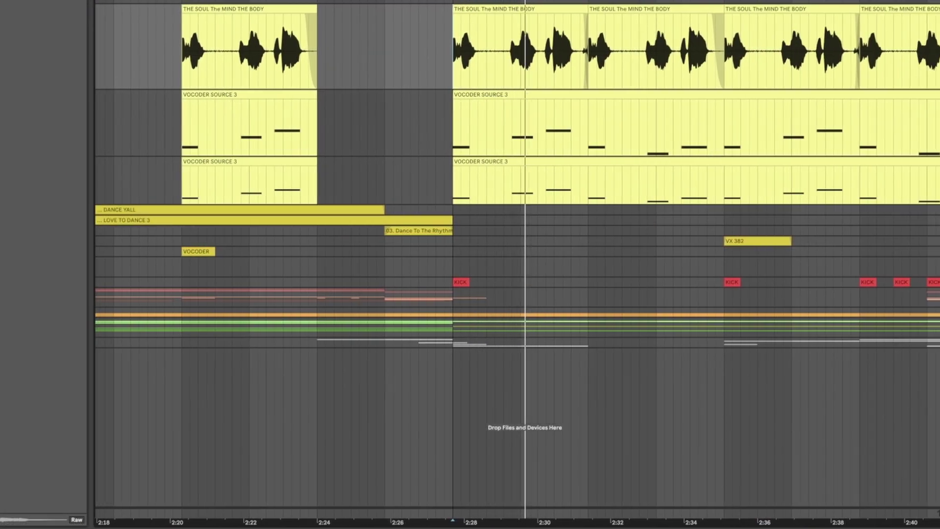
scroll(853, 173, down, 3)
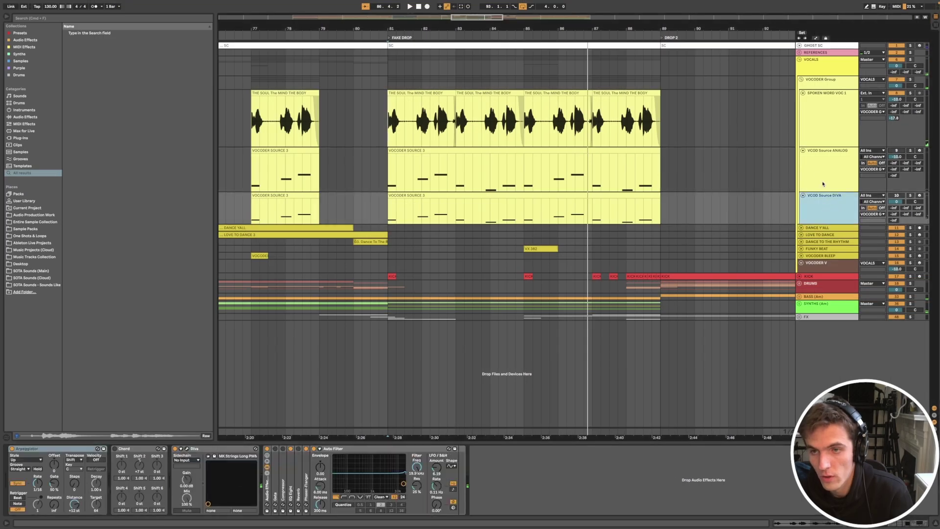
Reduce the height of the VCOD Source ANALOG track to about that of VCOD Source DIVA.
click(824, 189)
click(826, 199)
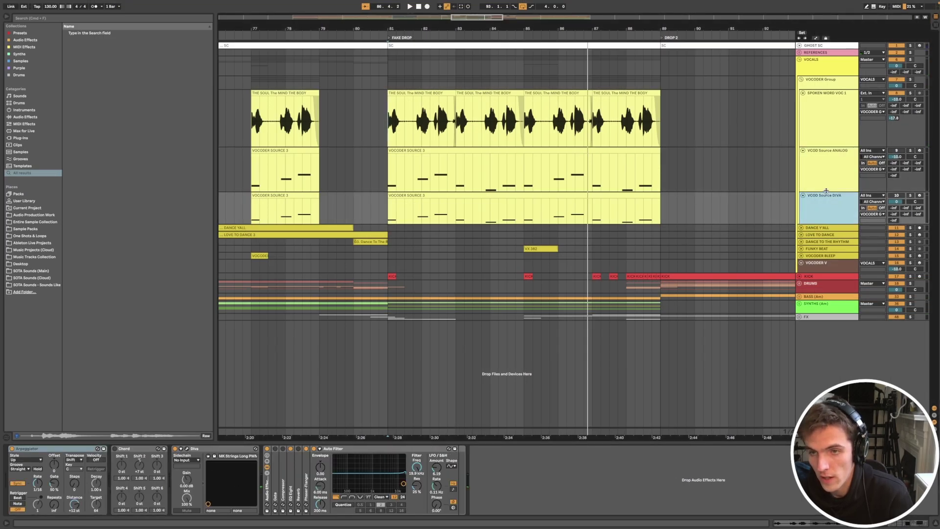
drag(826, 190, 827, 180)
click(822, 189)
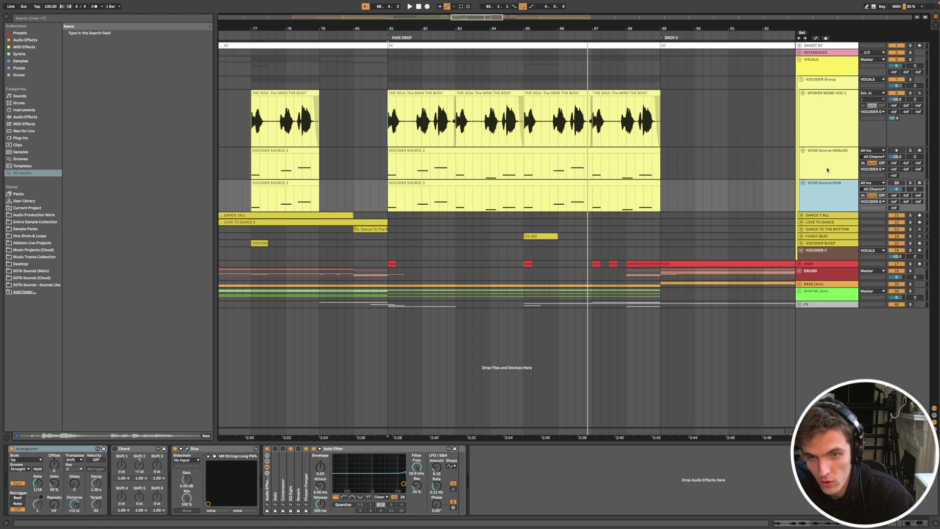
Compare the device chains of VCOD Source ANALOG, VCOD Source DIVA and SPOKEN WORD VOC 1, including the Vocoder's carrier routing.
click(827, 170)
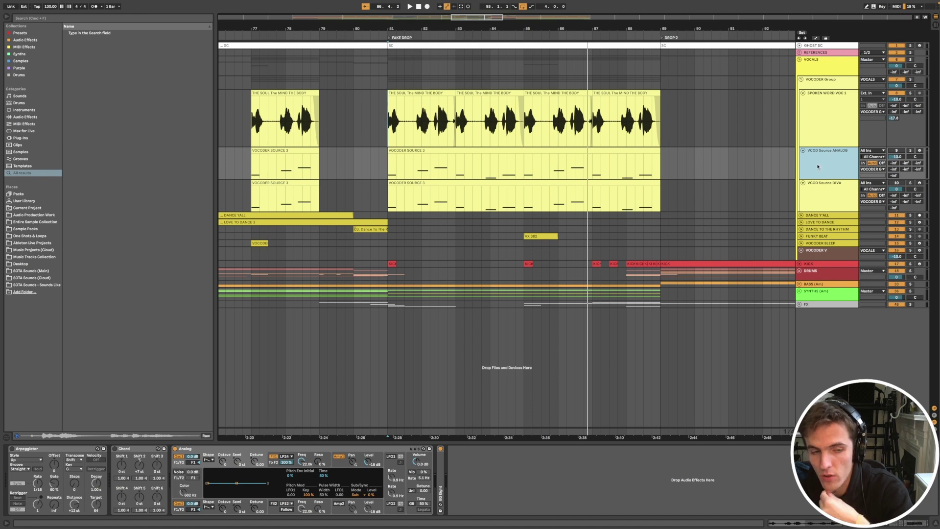
click(832, 113)
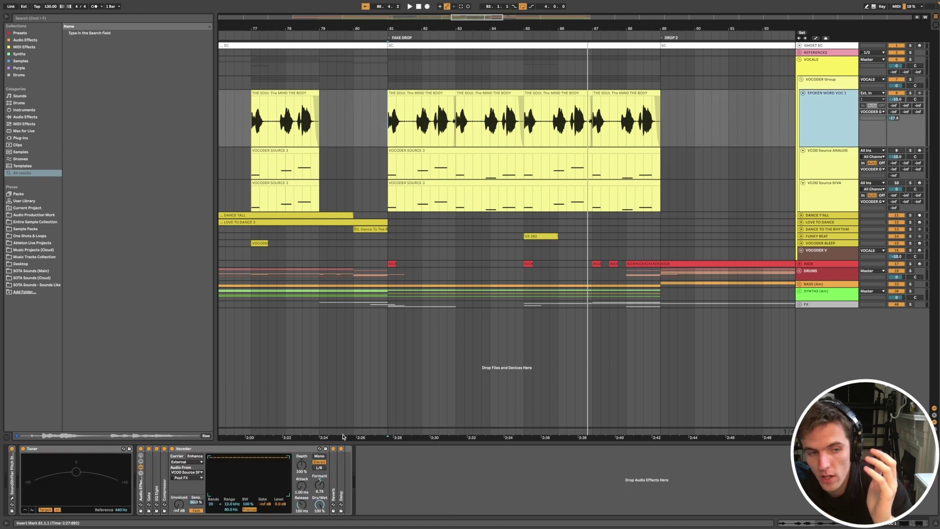
click(627, 93)
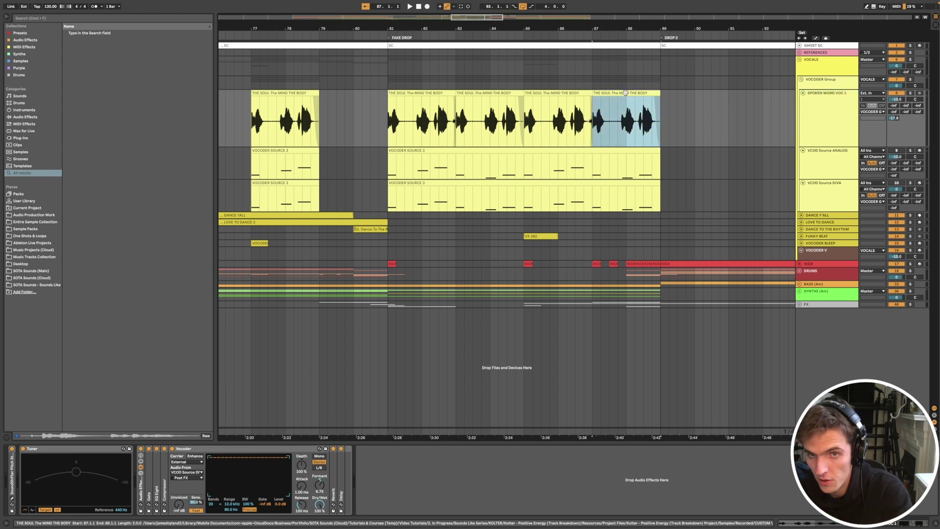
click(835, 174)
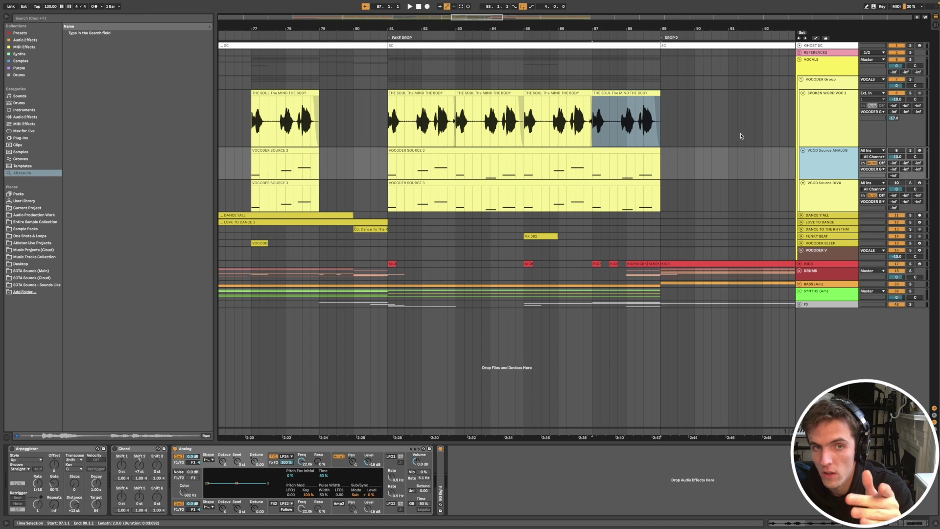
click(428, 95)
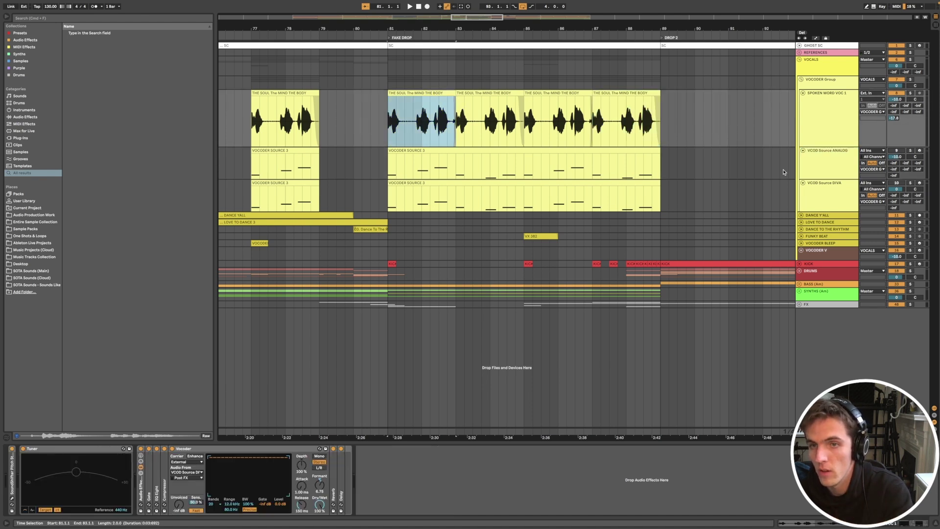
click(816, 131)
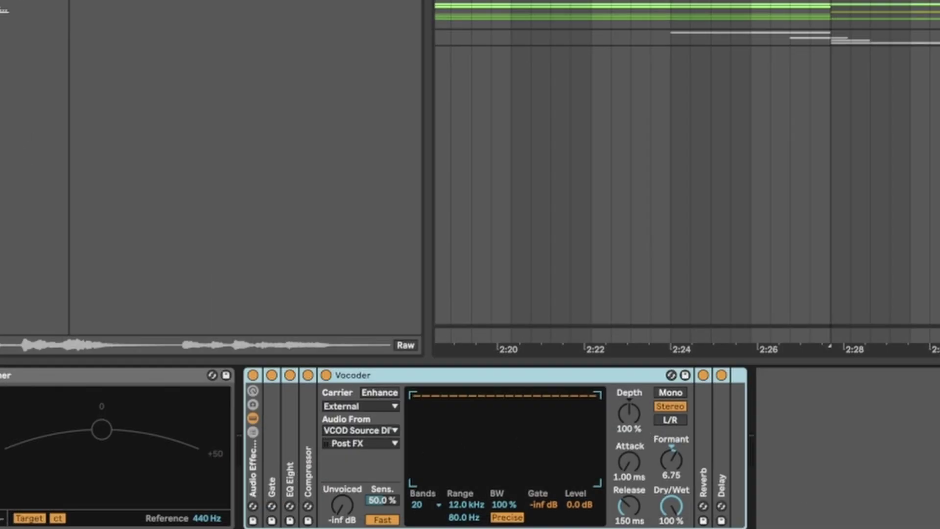
click(930, 360)
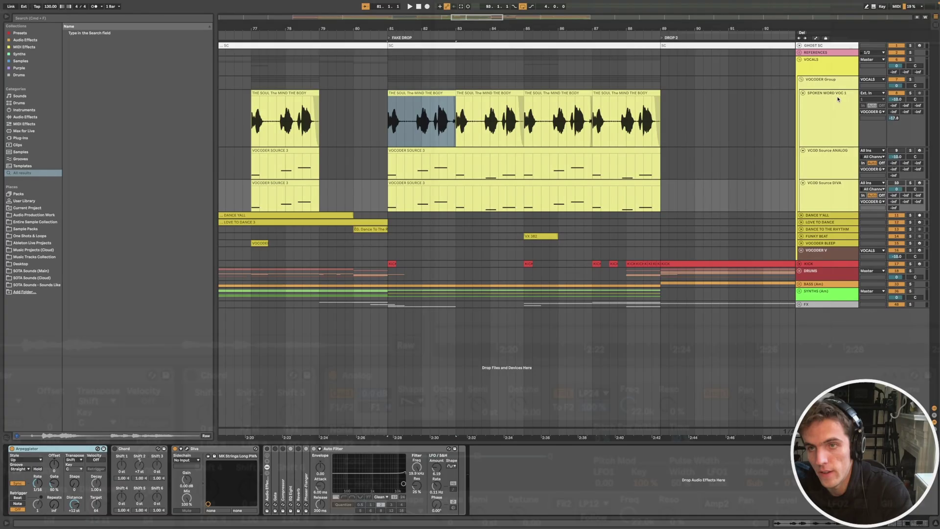
click(836, 101)
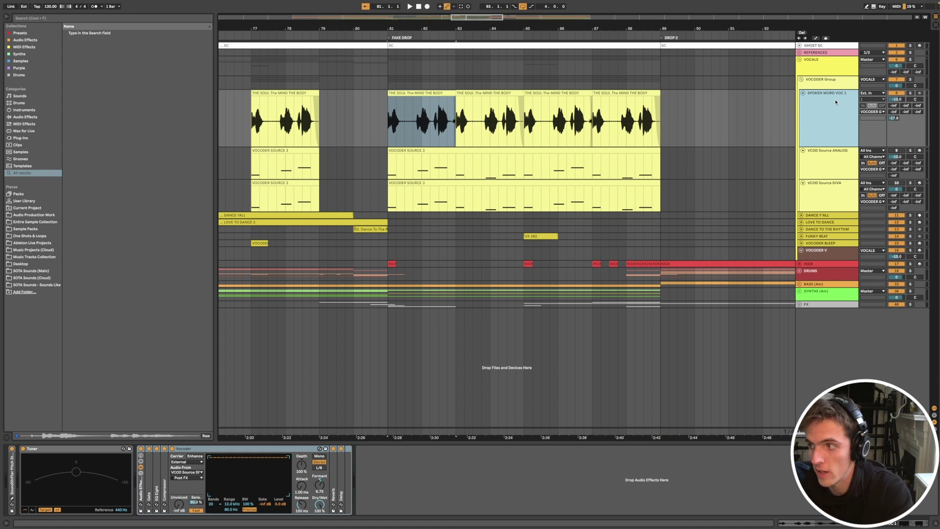
Try lowering the Auto Filter cutoff frequency on VCOD Source DIVA and undo the change.
click(831, 192)
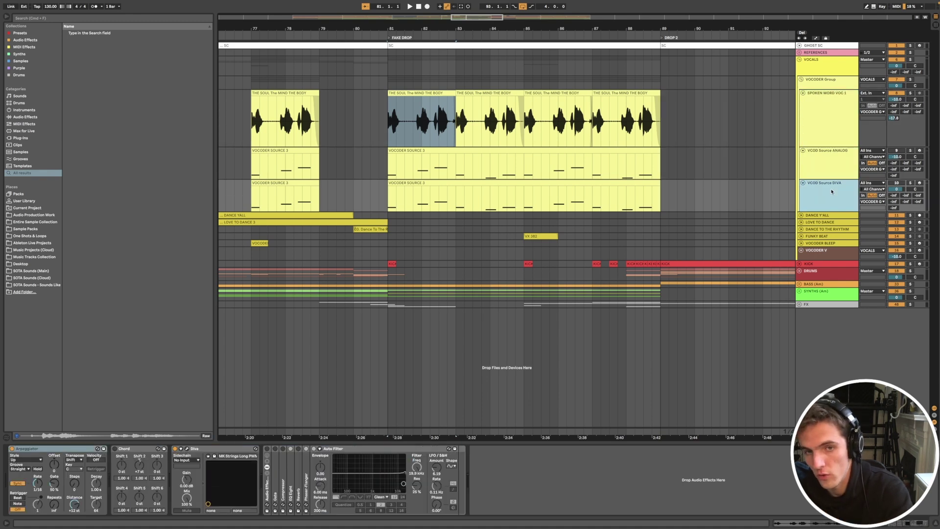
drag(403, 483, 369, 483)
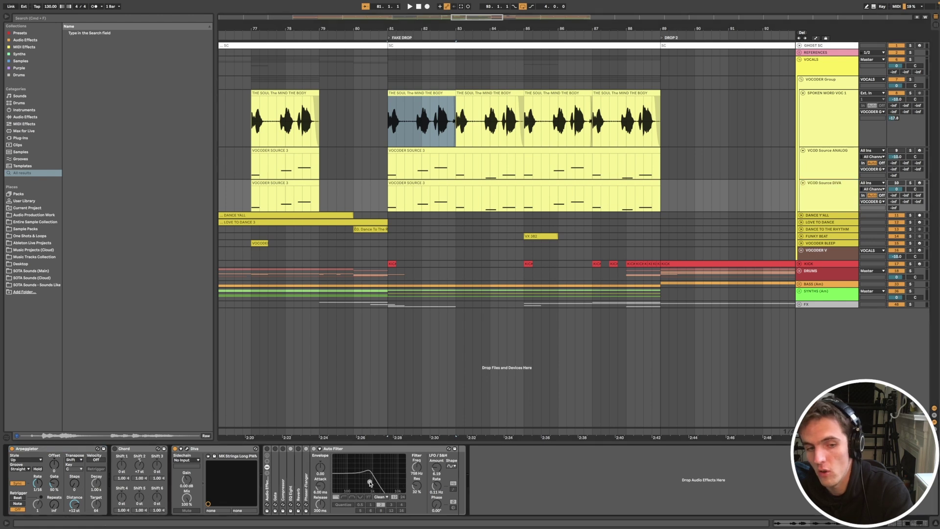
key(ctrl+z)
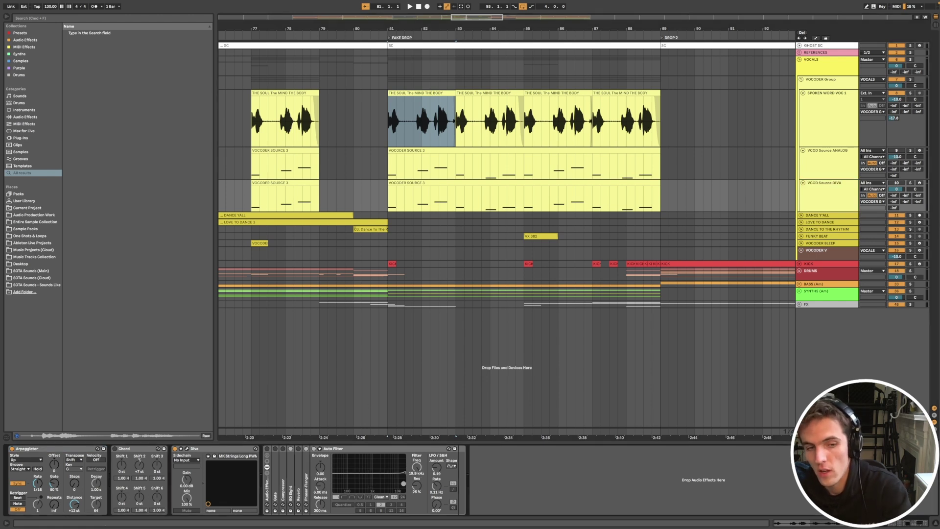
Increase the heights of the VCOD Source DIVA and SPOKEN WORD VOC 1 tracks around bar 81.
click(836, 117)
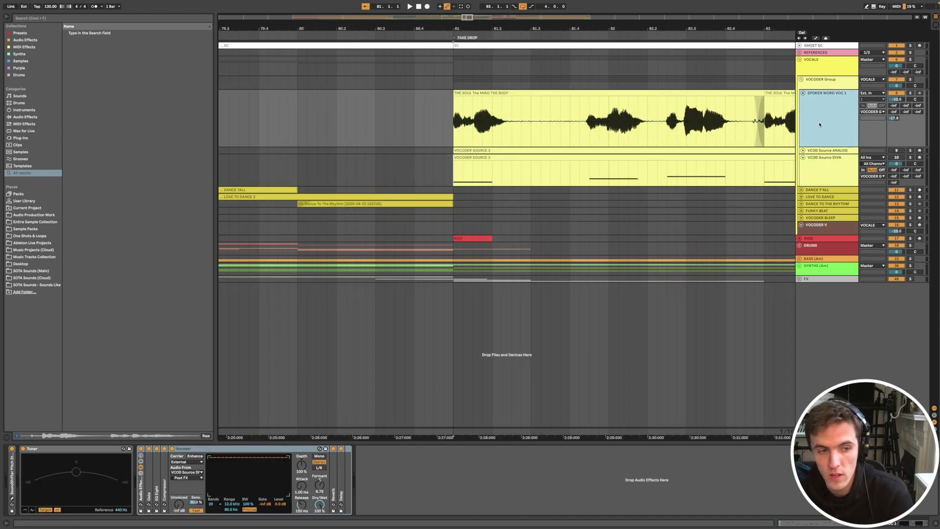
scroll(574, 189, down, 2)
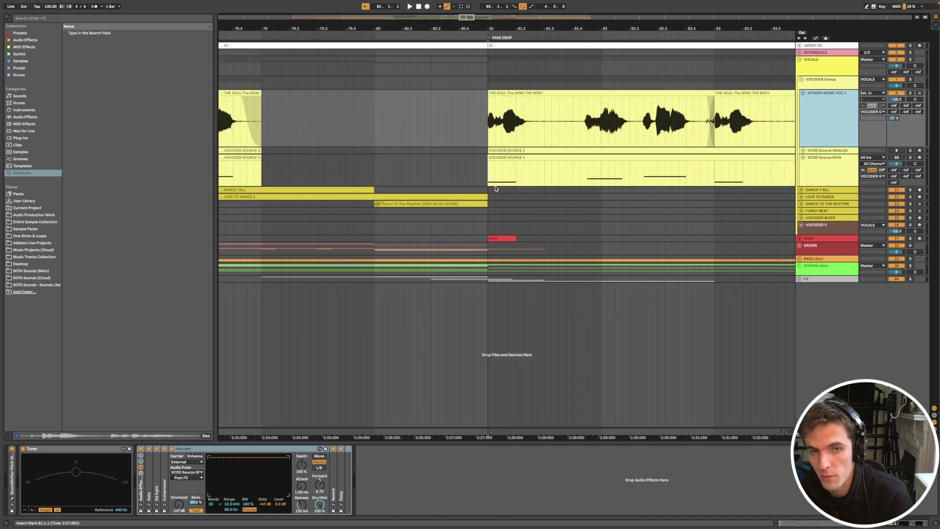
drag(824, 185, 822, 214)
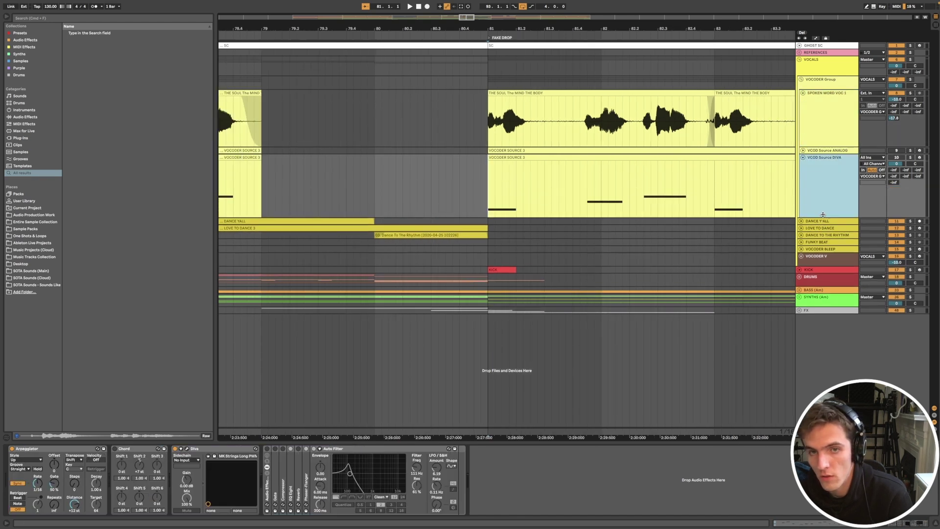
drag(812, 146, 811, 166)
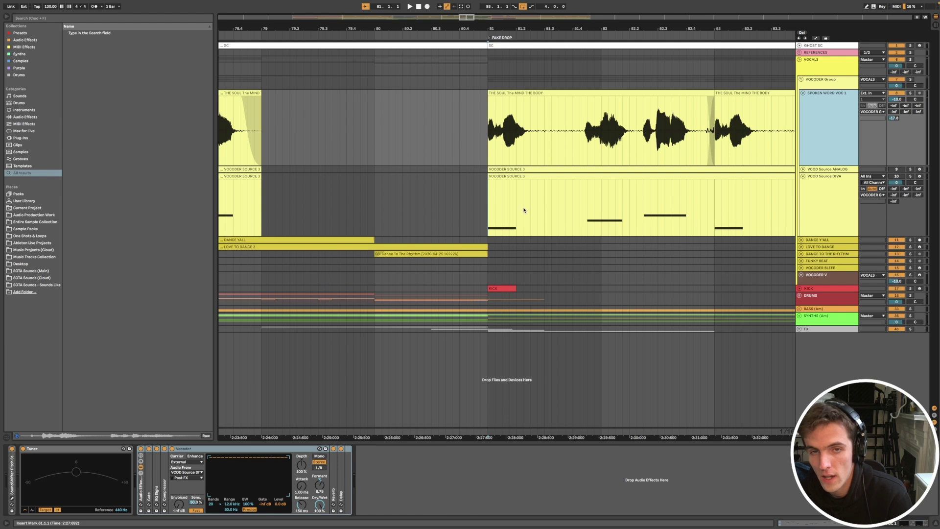
Check the timing of each carrier note on VCOD Source DIVA against the spoken words, starting at bar 81.
scroll(524, 210, down, 4)
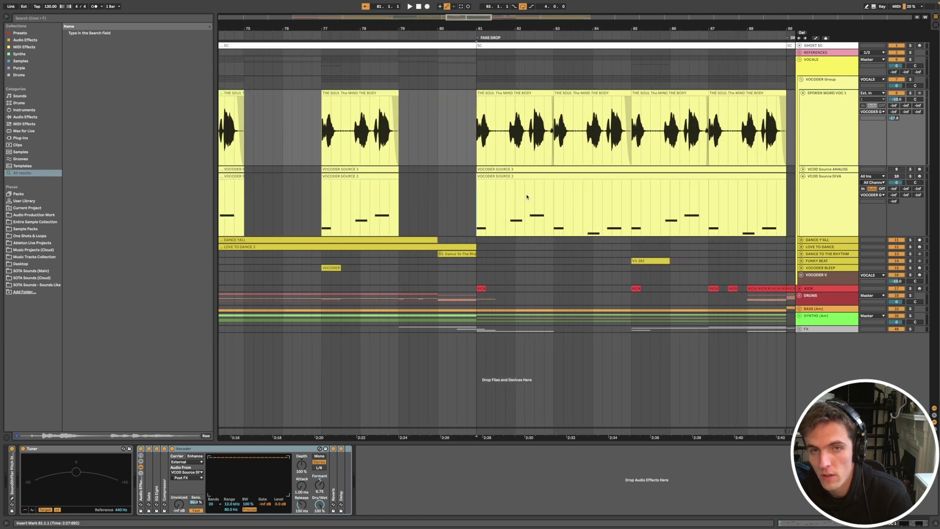
scroll(509, 130, up, 3)
scroll(514, 135, up, 2)
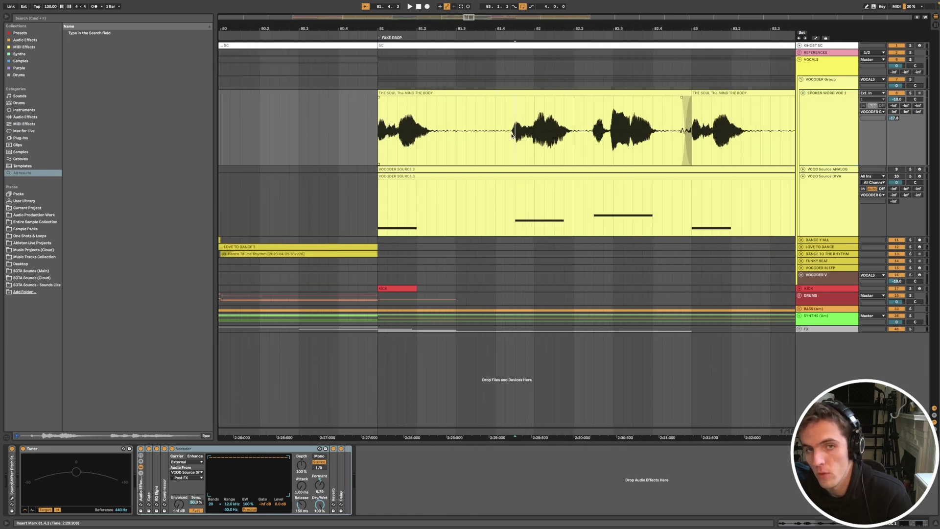
click(377, 132)
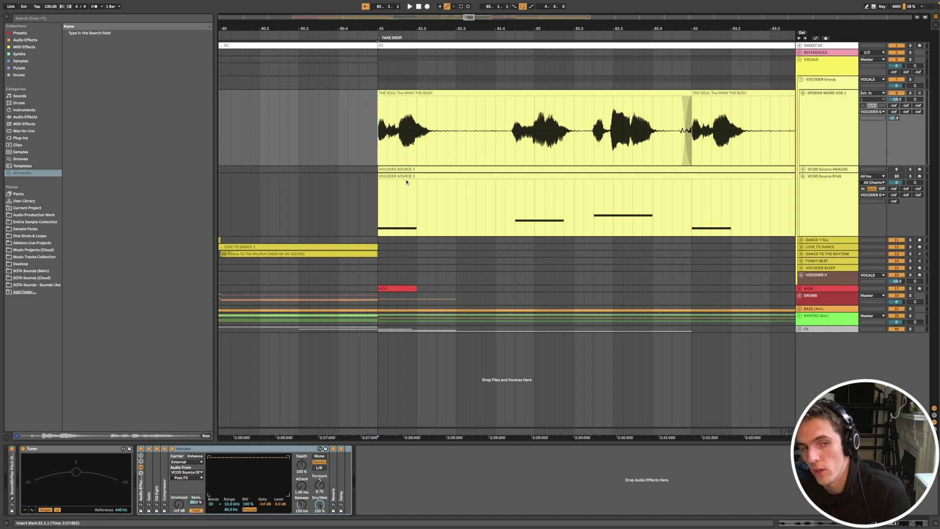
Compare the first carrier note on VCOD Source DIVA with the first spoken word at bar 81 and select the VOCODER SOURCE 3 clip.
click(377, 223)
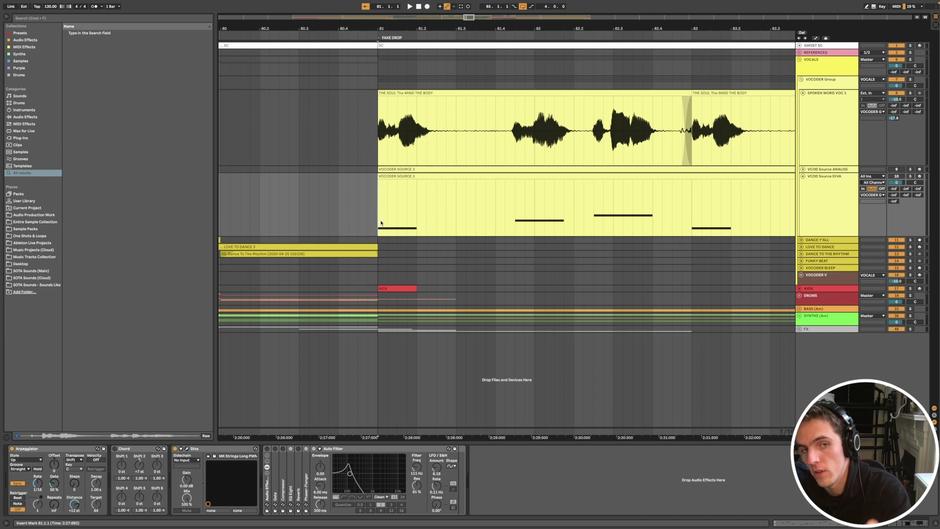
drag(379, 222, 476, 220)
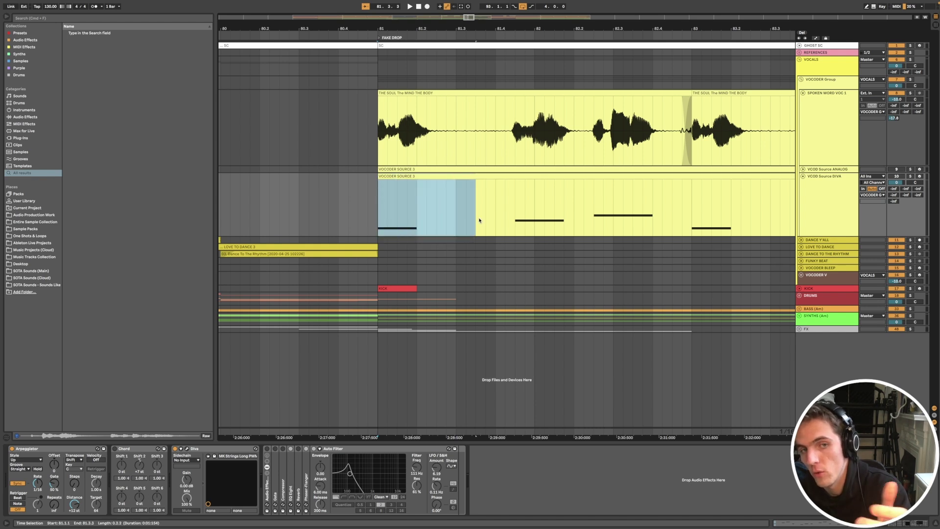
click(380, 152)
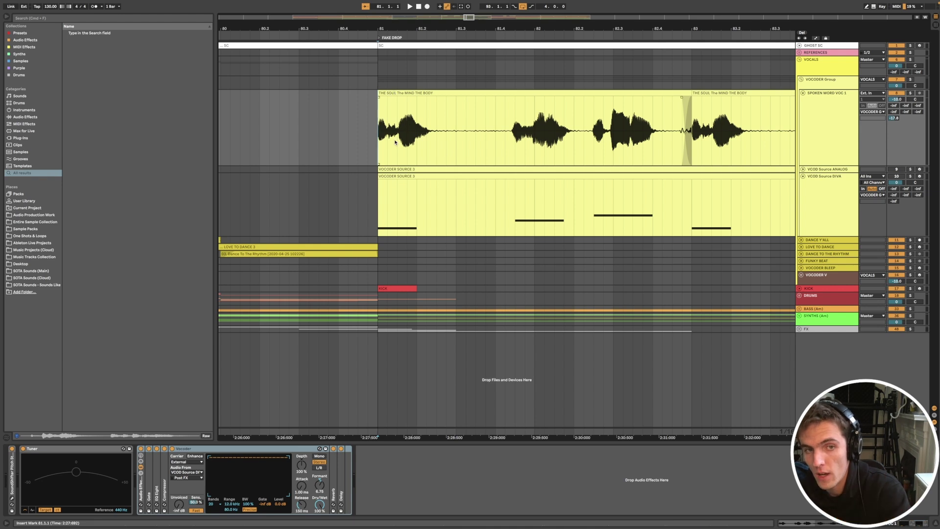
click(410, 177)
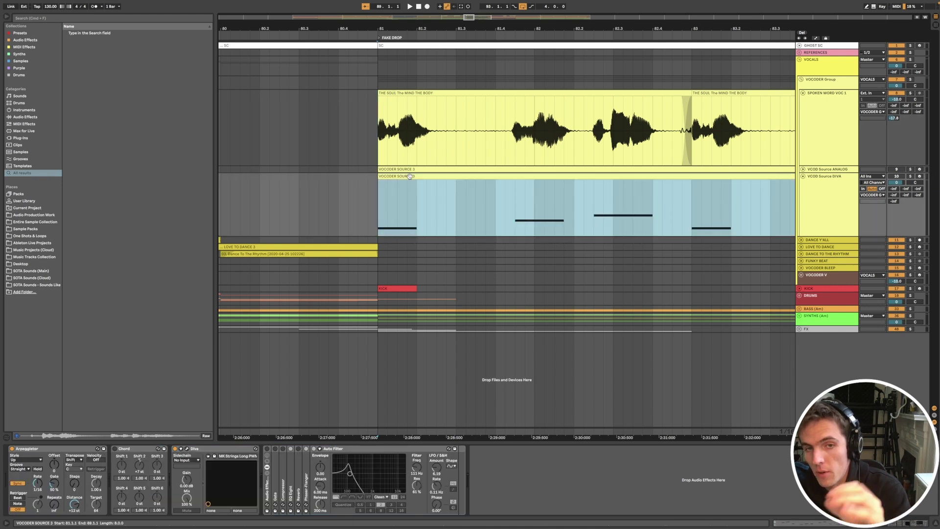
click(516, 211)
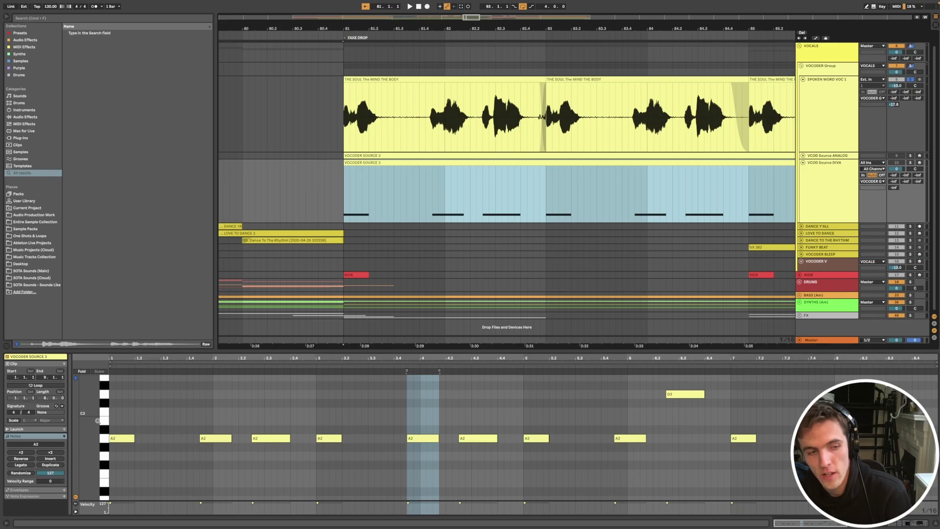
Play the A2 carrier notes from bar 81 under the spoken words, then check where the first two notes start.
click(104, 439)
key(space)
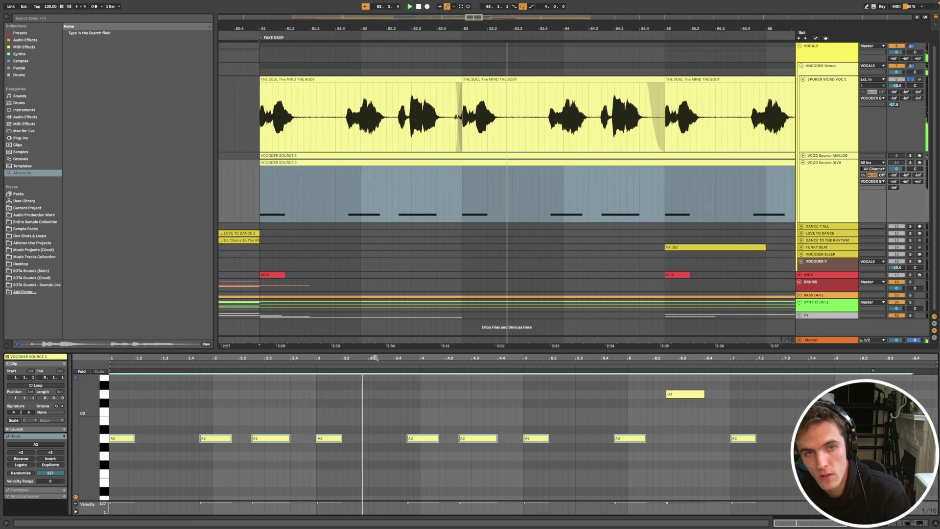
scroll(306, 232, up, 2)
scroll(306, 232, left, 3)
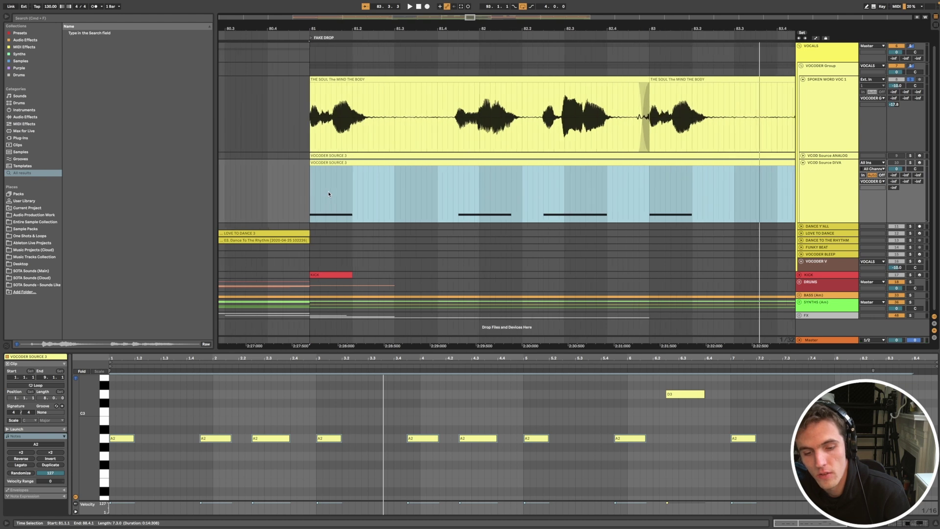
drag(310, 204, 353, 204)
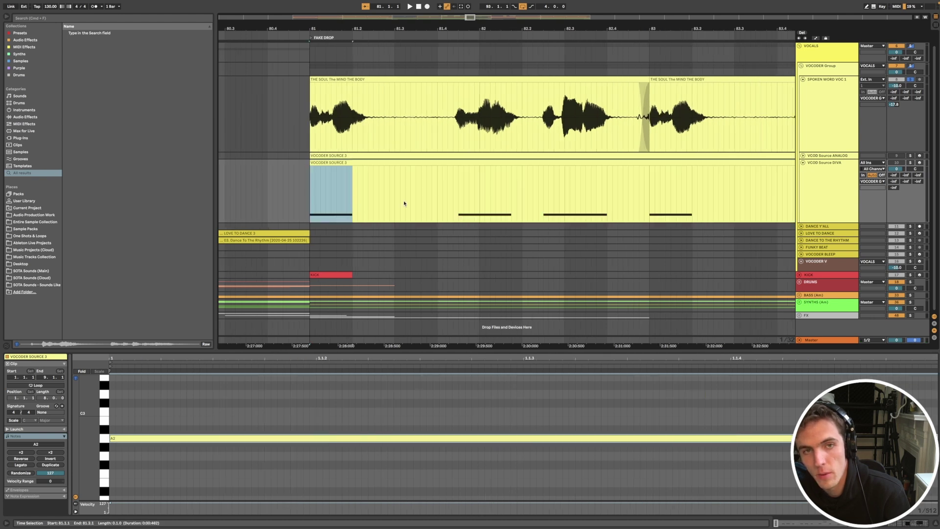
click(452, 203)
scroll(459, 205, down, 5)
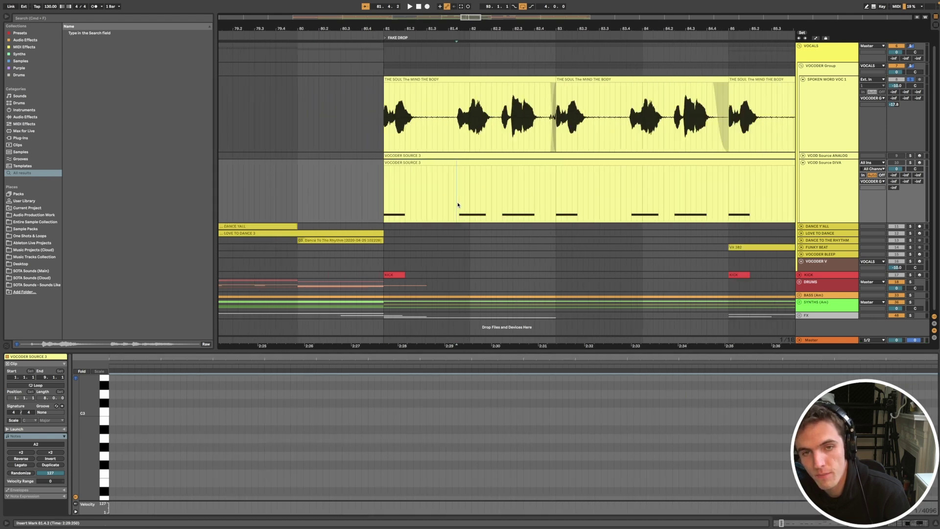
Lower the carrier note at 3.4.3 in the VOCODER SOURCE 3 clip to G2.
double_click(506, 195)
key(alt+Right)
key(Up)
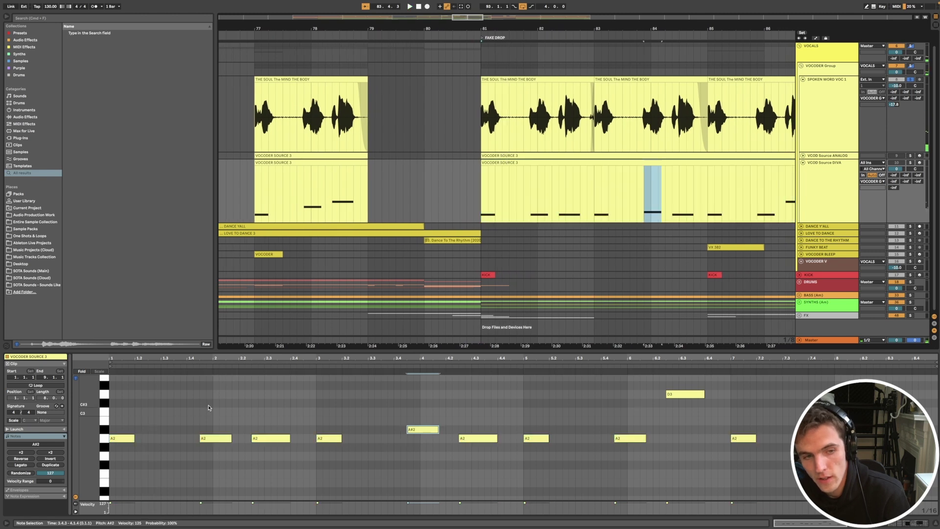
key(Down)
key(Down)
key(Down)
Raise the carrier note at 2.2.3 in the VOCODER SOURCE 3 clip from bar 81 to D3.
key(alt+Left)
key(alt+Left)
key(Up)
key(Up)
key(Up)
key(Up)
key(Up)
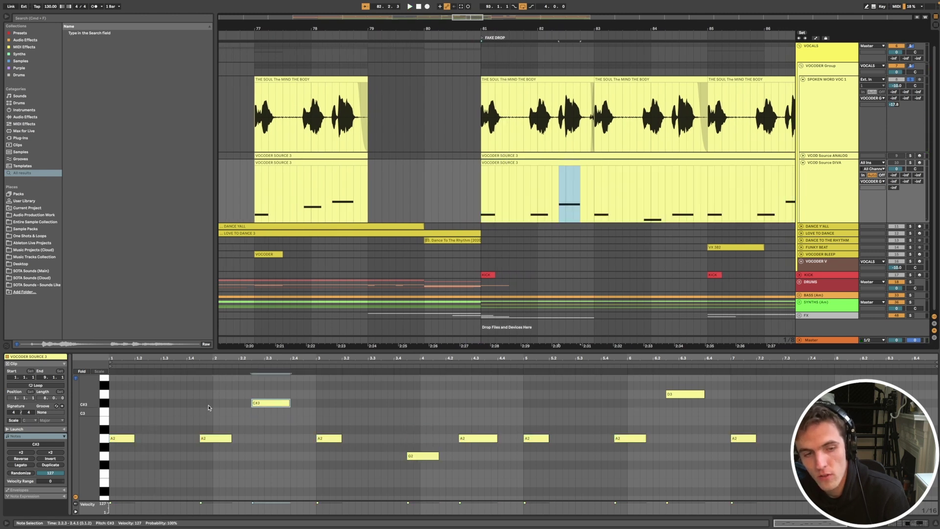
Raise the carrier notes near the ends of clip bars 1 and 5 to C3 and play back the melody.
key(alt+Left)
key(Up)
key(Up)
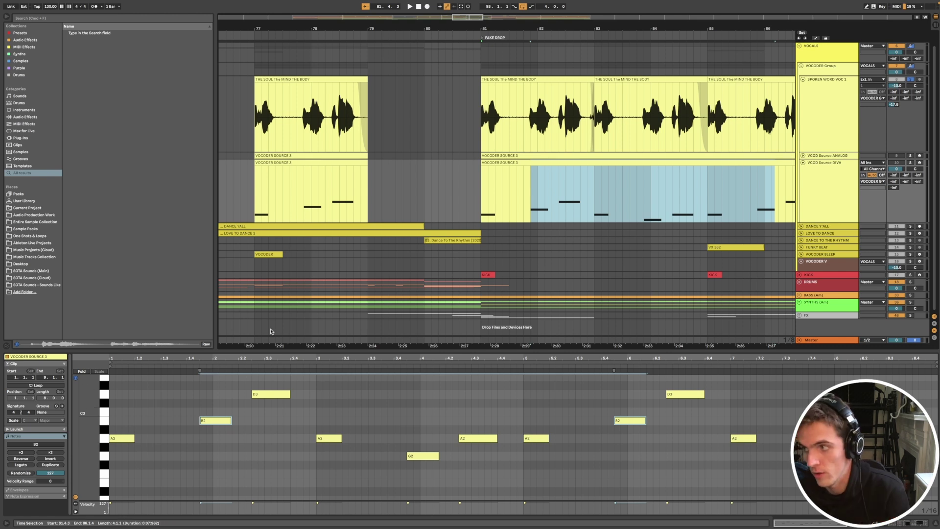
key(space)
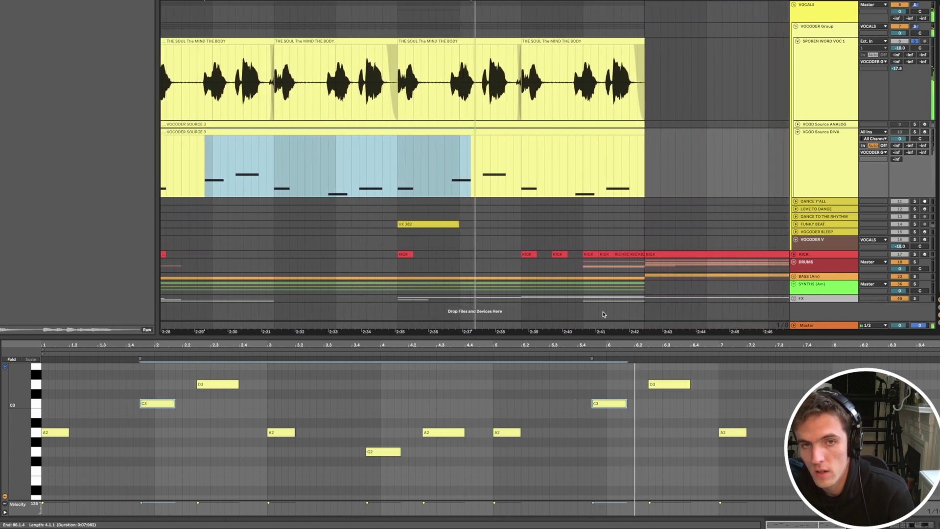
scroll(300, 180, up, 3)
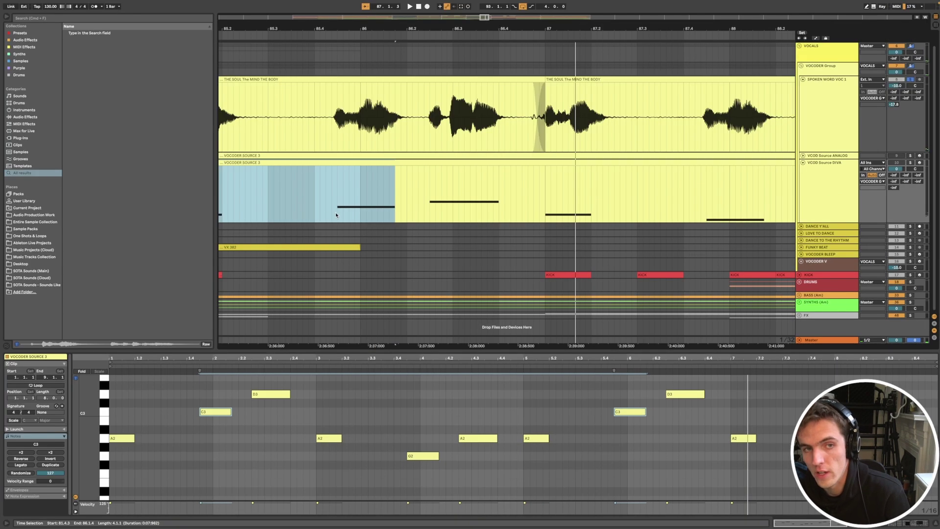
click(336, 215)
key(space)
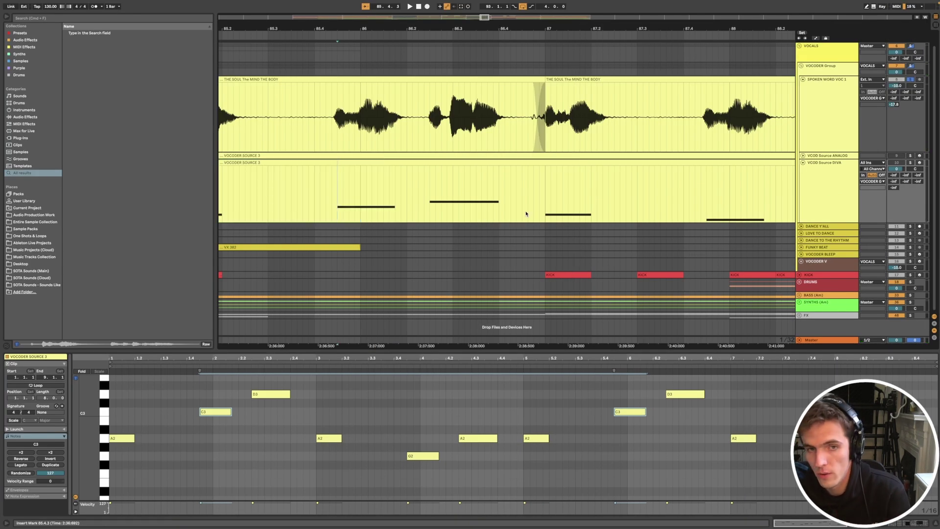
Shorten the D3 carrier note at 6.2.3 in the VOCODER SOURCE 3 clip so it ends at 6.3.1.
scroll(458, 204, down, 2)
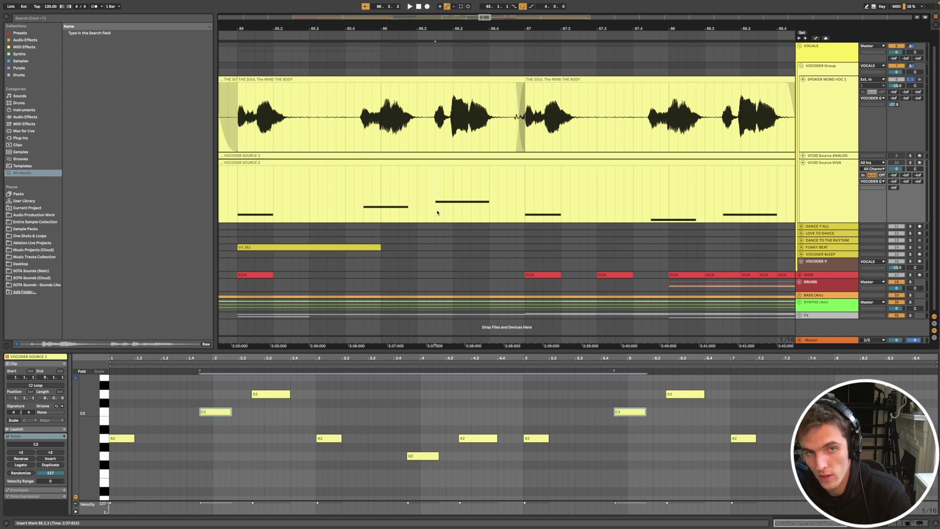
scroll(436, 211, up, 2)
scroll(438, 211, down, 2)
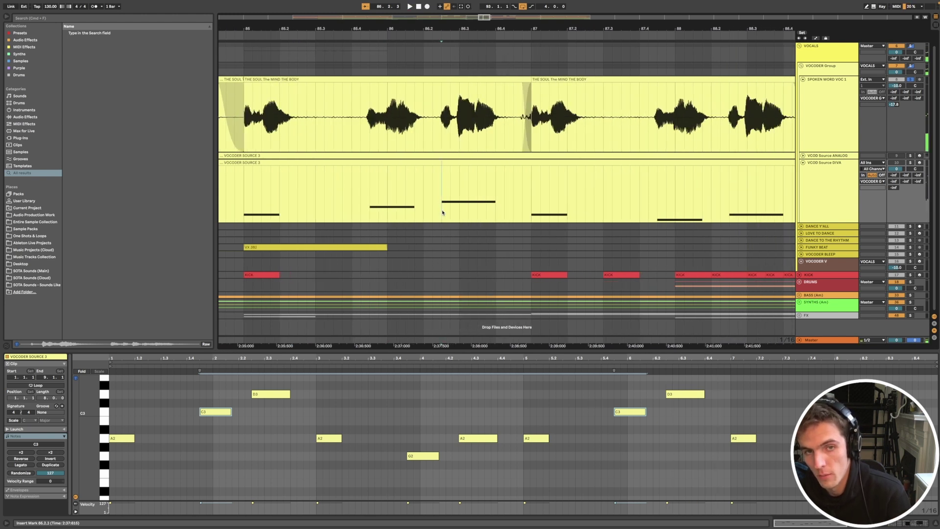
drag(442, 213, 491, 212)
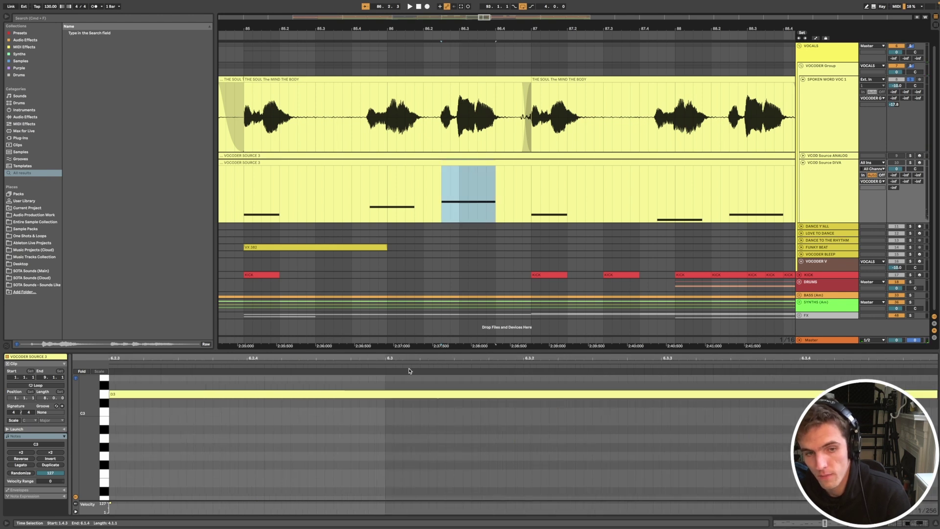
drag(391, 420, 377, 383)
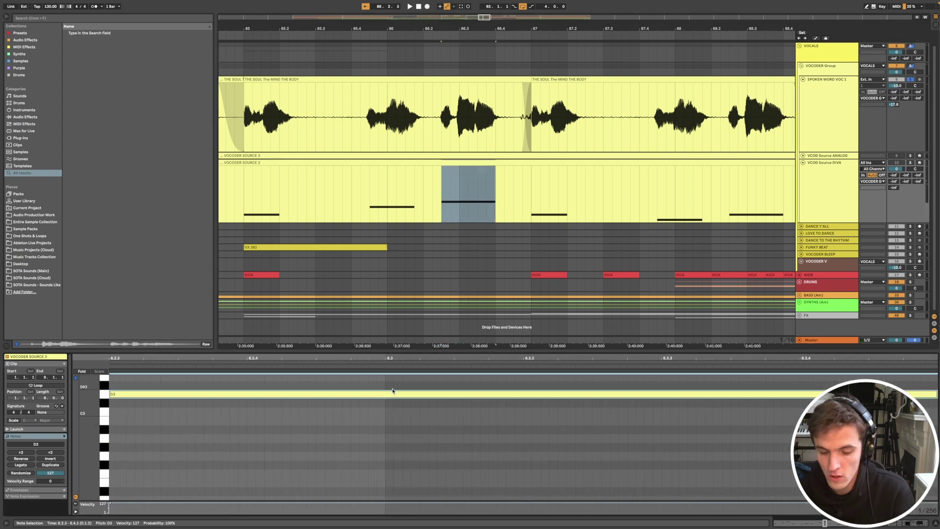
click(594, 456)
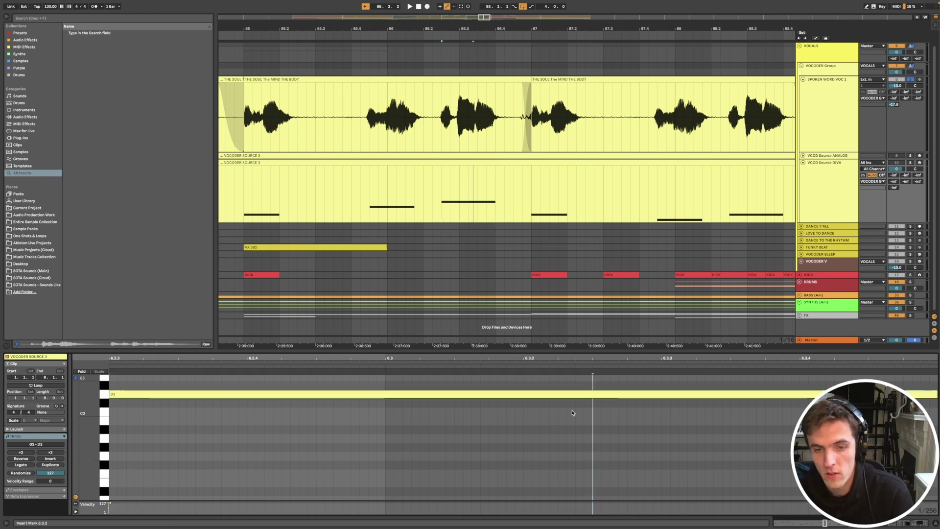
scroll(597, 432, right, 1)
scroll(594, 432, down, 5)
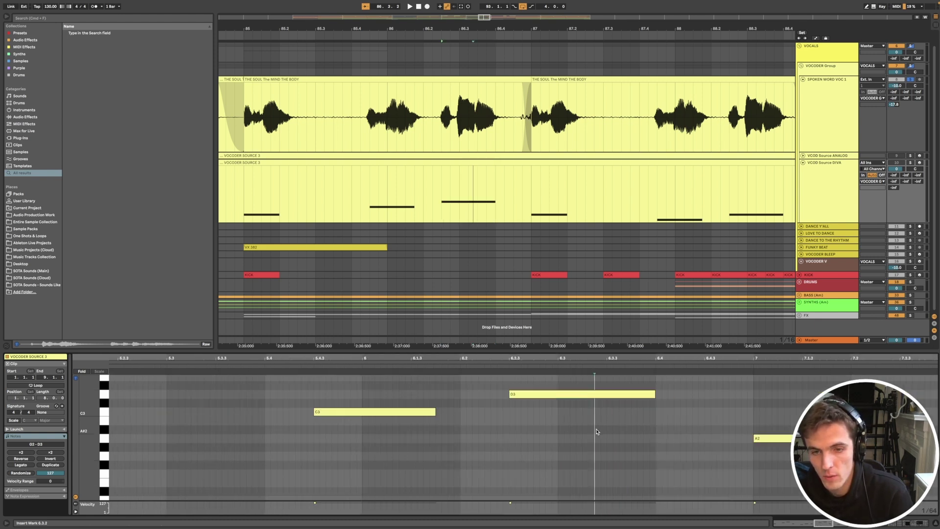
drag(704, 392, 678, 393)
scroll(438, 199, up, 3)
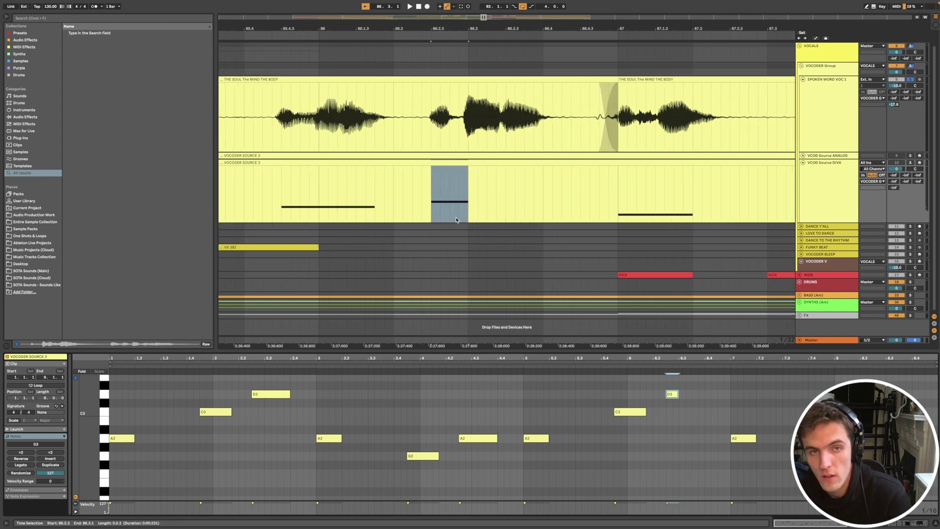
Duplicate the shortened D3 note as an E3 note starting at 6.3.3 and play the section.
key(super+d)
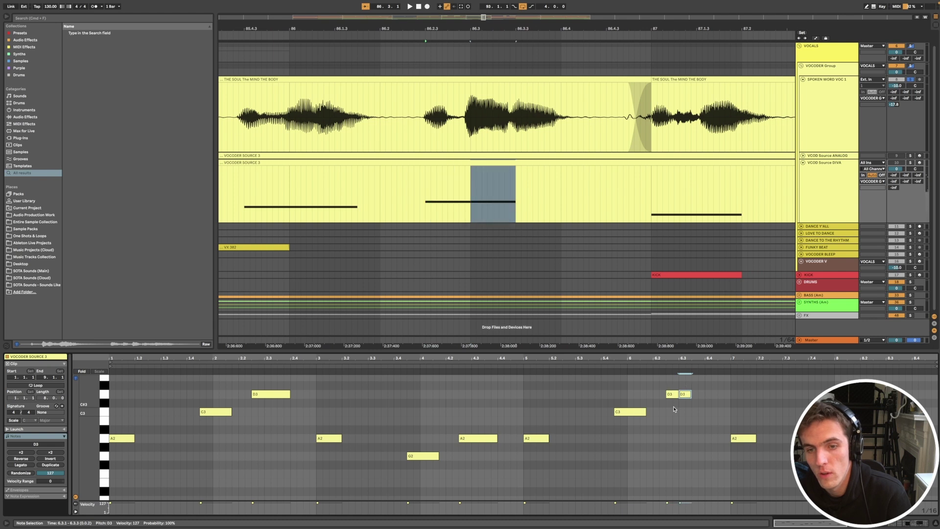
key(Up)
key(Up)
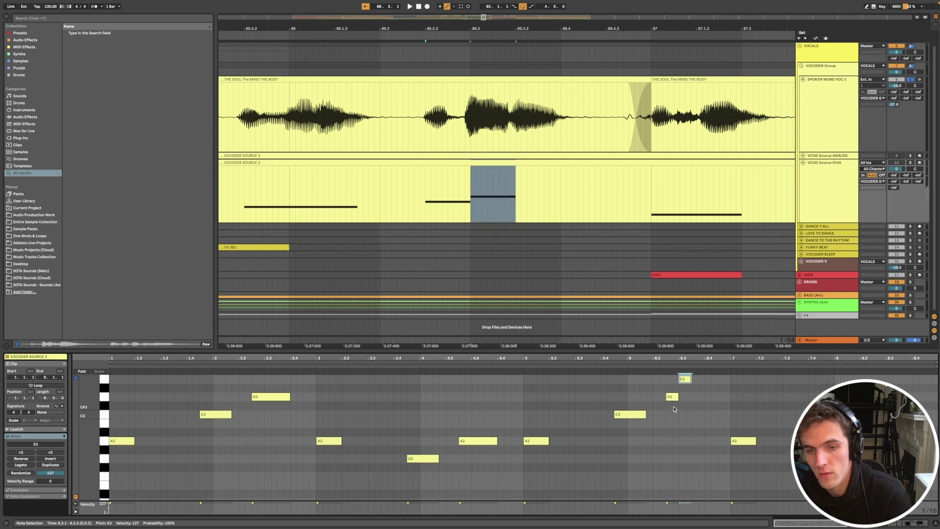
key(space)
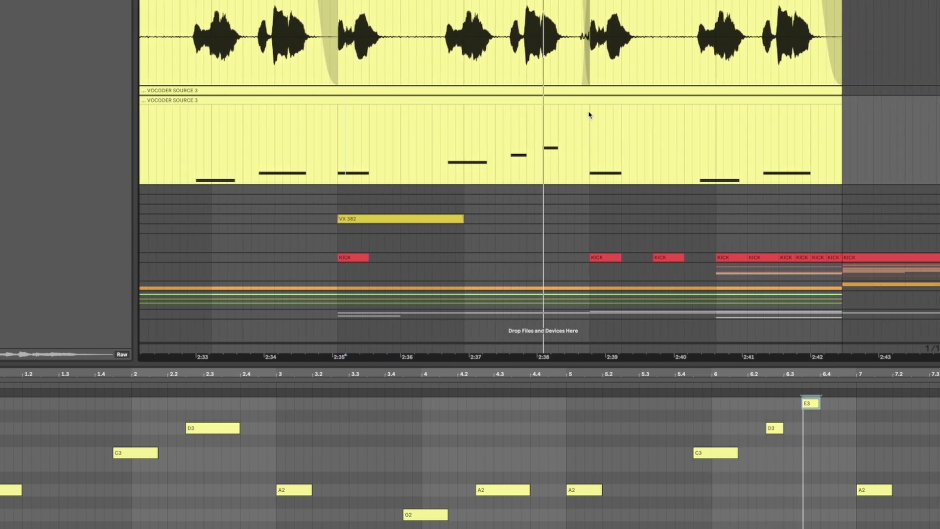
Review the whole VOCODER SOURCE 3 carrier melody against the spoken-word clips, starting with bars 81 to 83.
key(minus)
key(minus)
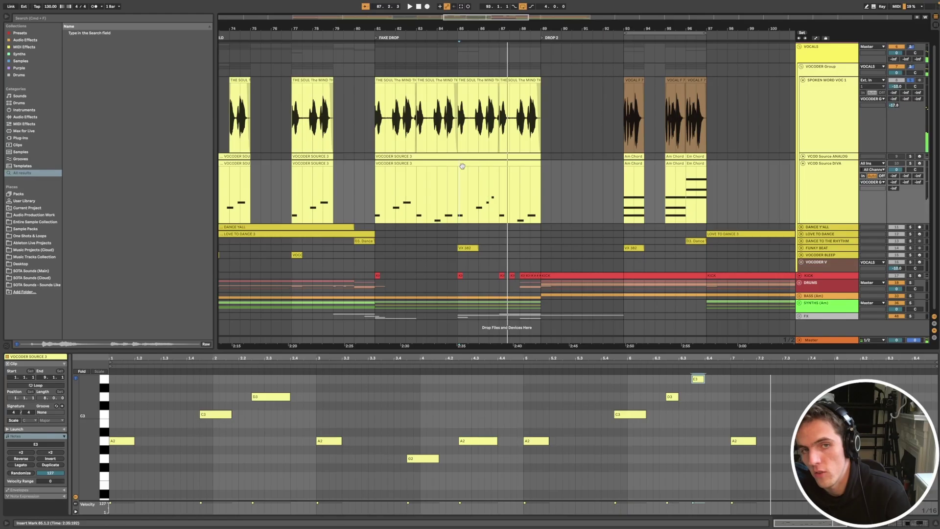
click(437, 103)
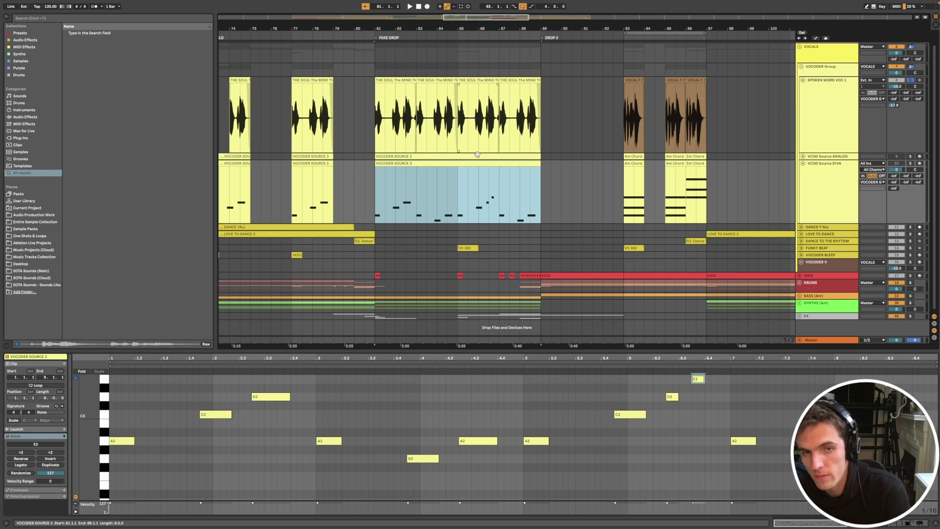
key(plus)
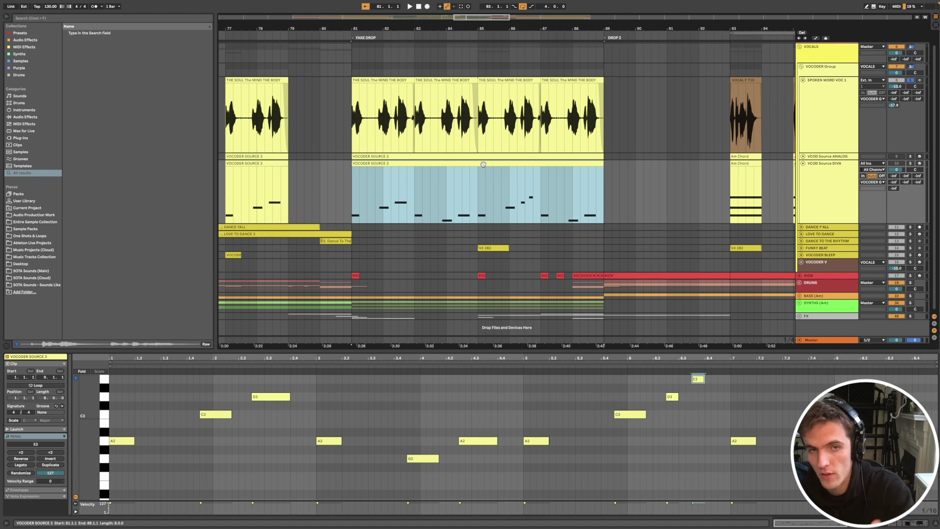
drag(353, 117, 414, 117)
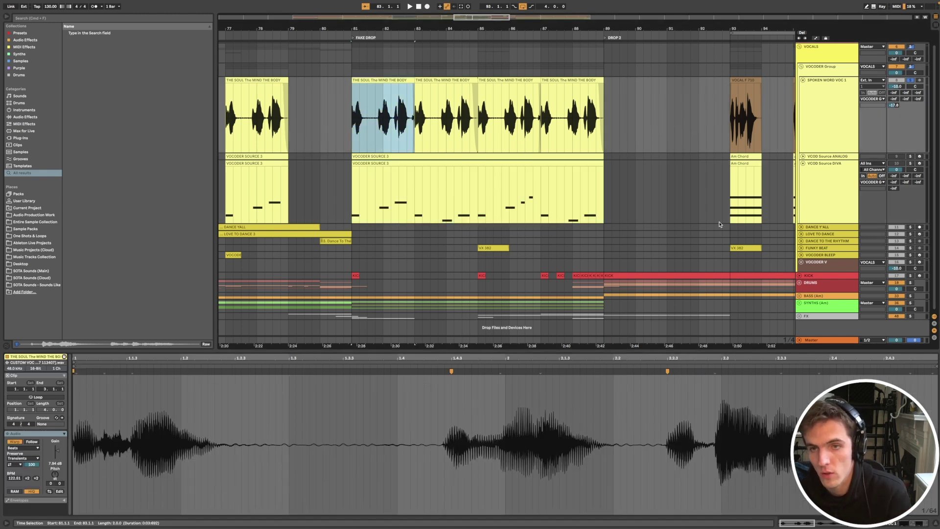
Look over the VCOD Source DIVA device chain and the notes of the VOCODER SOURCE 3 clip.
key(shift+Tab)
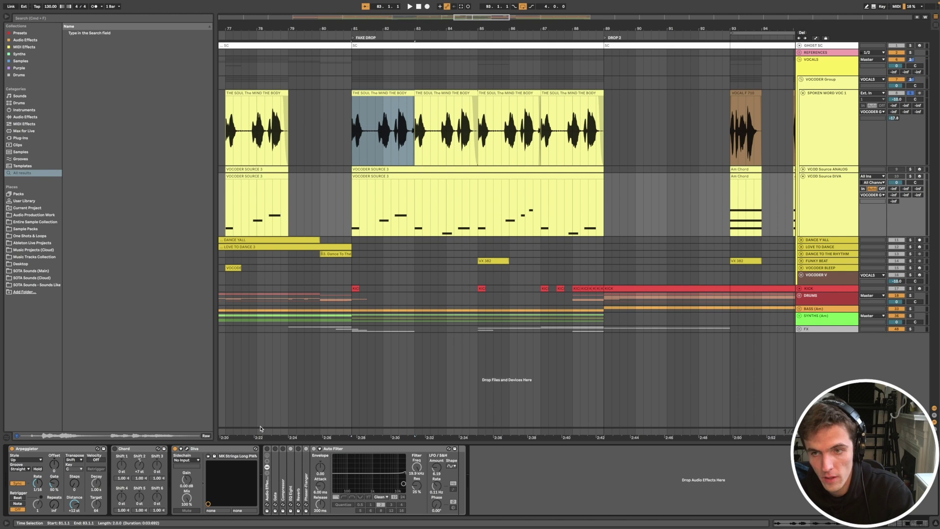
click(280, 447)
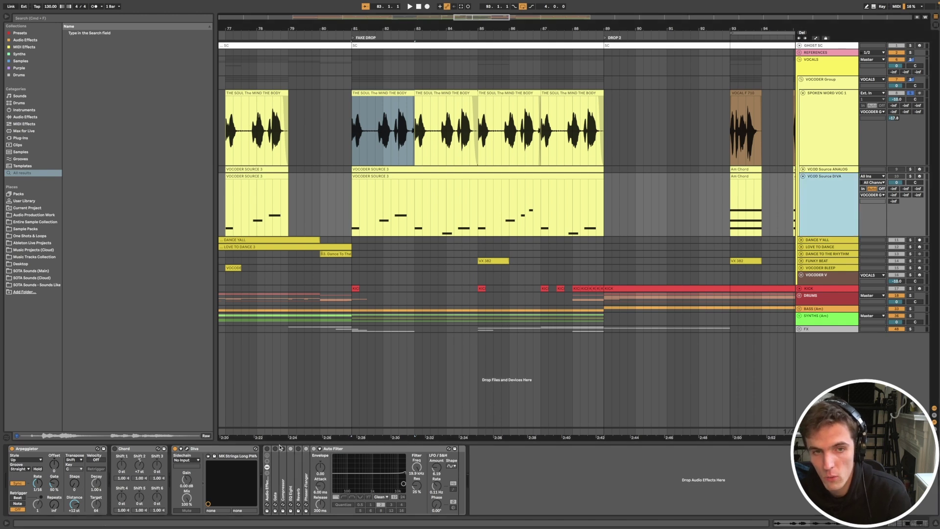
click(382, 170)
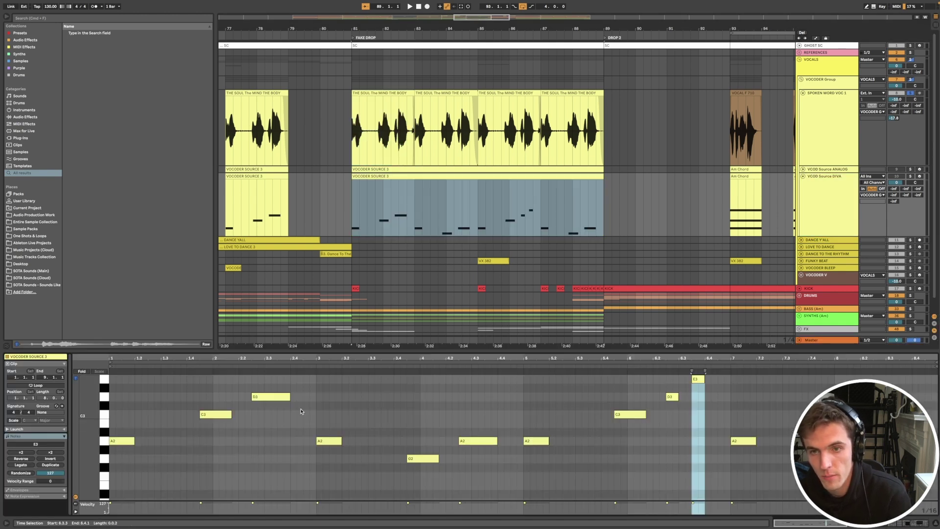
Examine the notes of the Am Chord clip at bar 93 and the Chord device on VCOD Source DIVA.
click(553, 235)
click(741, 177)
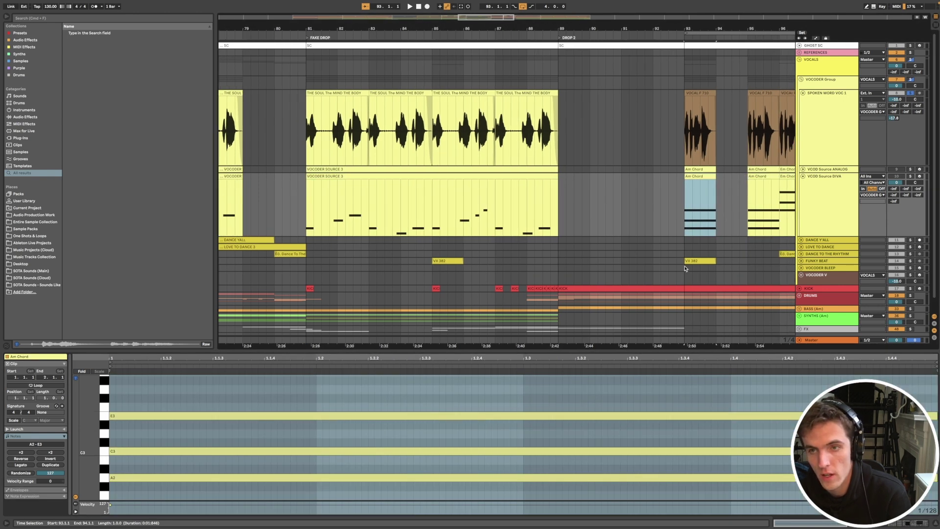
click(823, 190)
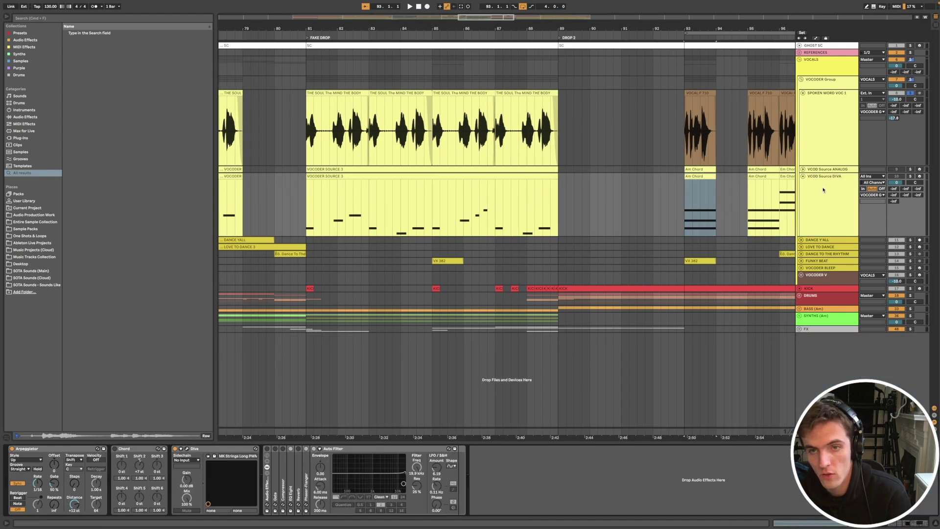
click(125, 449)
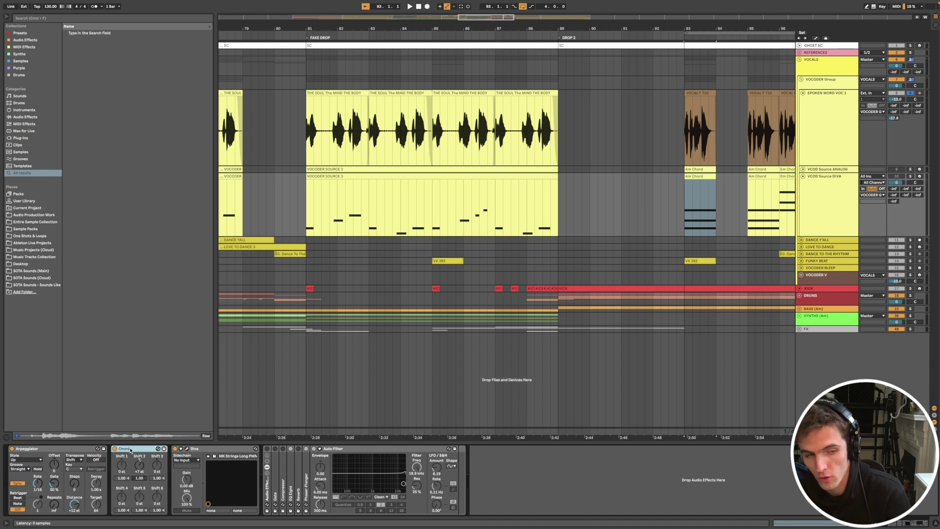
Play the VOCODER SOURCE 3 clip from bar 81 and try 5 st for Shift 2 on the Chord device.
click(315, 174)
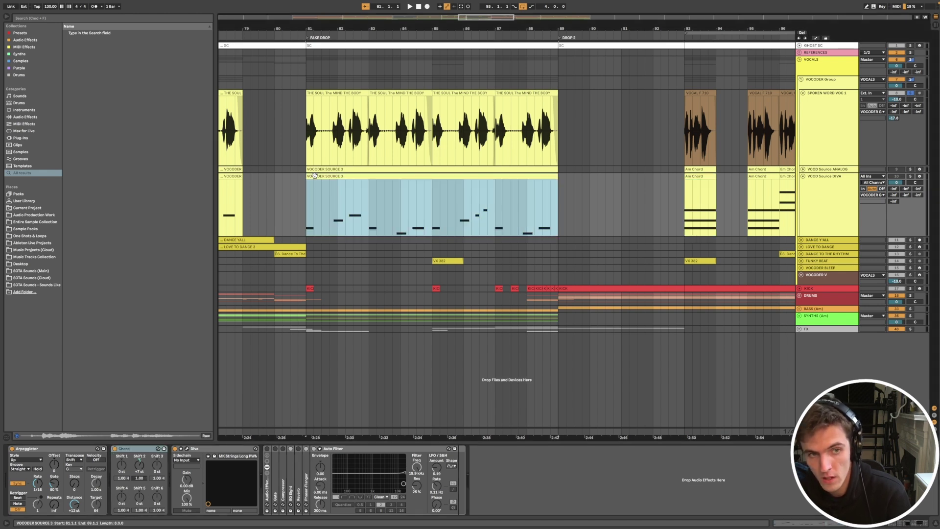
scroll(315, 174, left, 5)
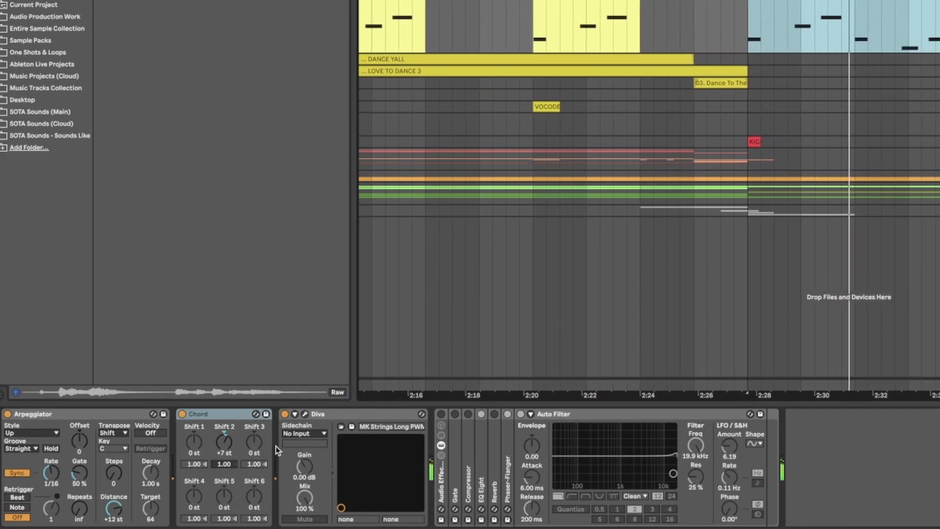
drag(256, 452, 257, 450)
key(Escape)
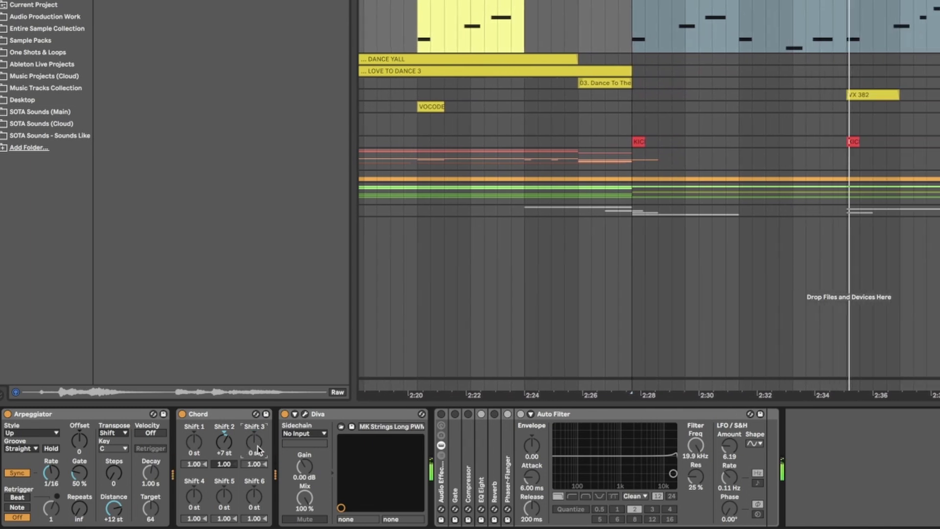
click(220, 450)
text(5)
key(Return)
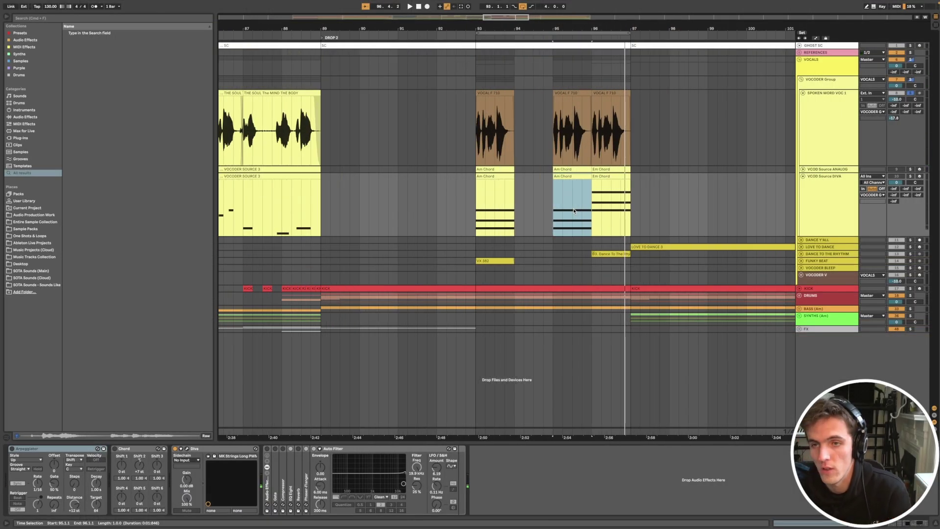
Collapse the VCOD Source DIVA track in the arrangement and return to the clips before Drop 2.
click(819, 192)
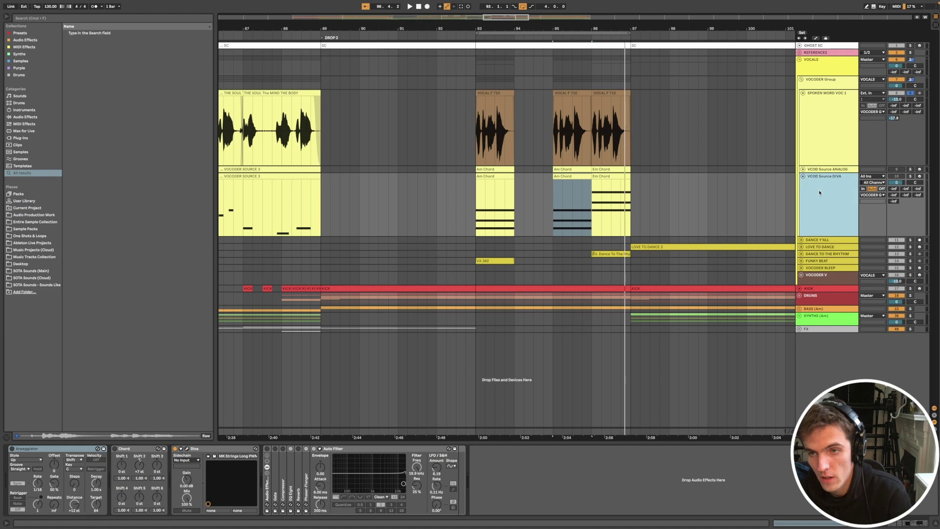
click(802, 177)
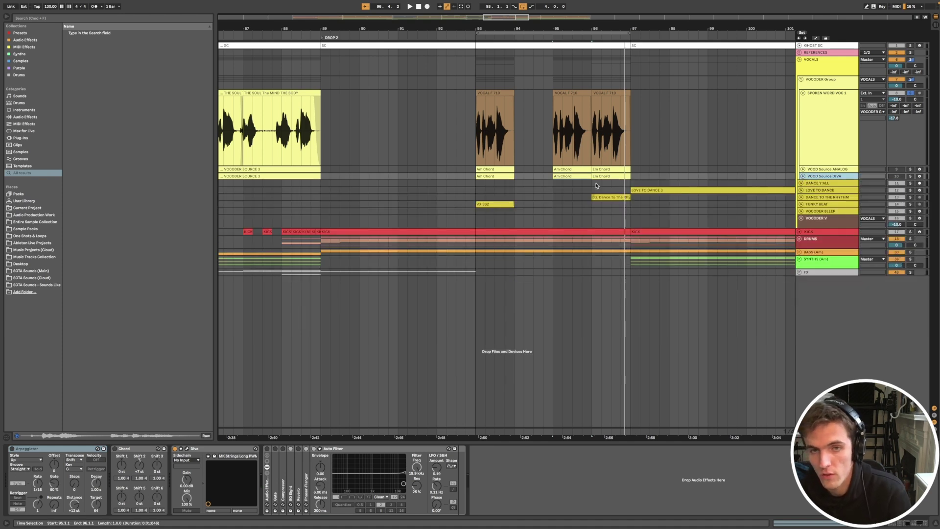
click(566, 191)
scroll(566, 190, down, 3)
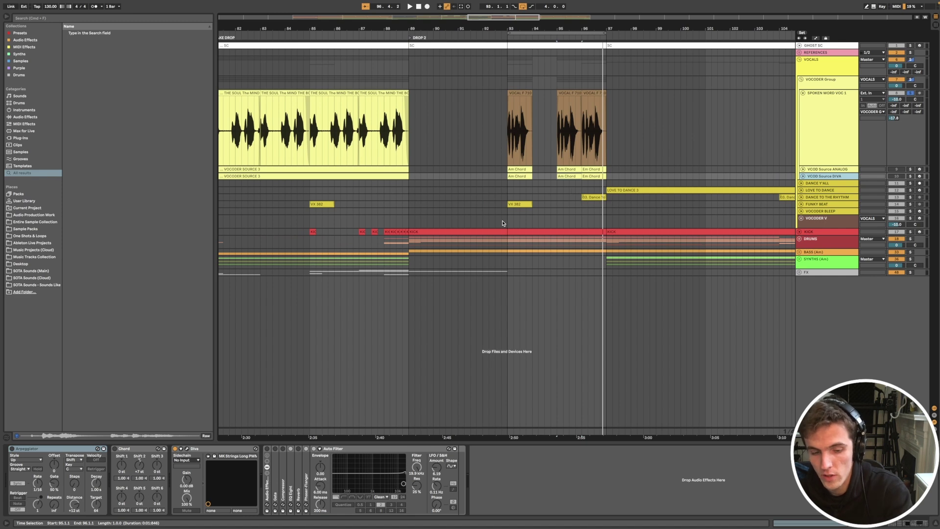
scroll(502, 223, left, 3)
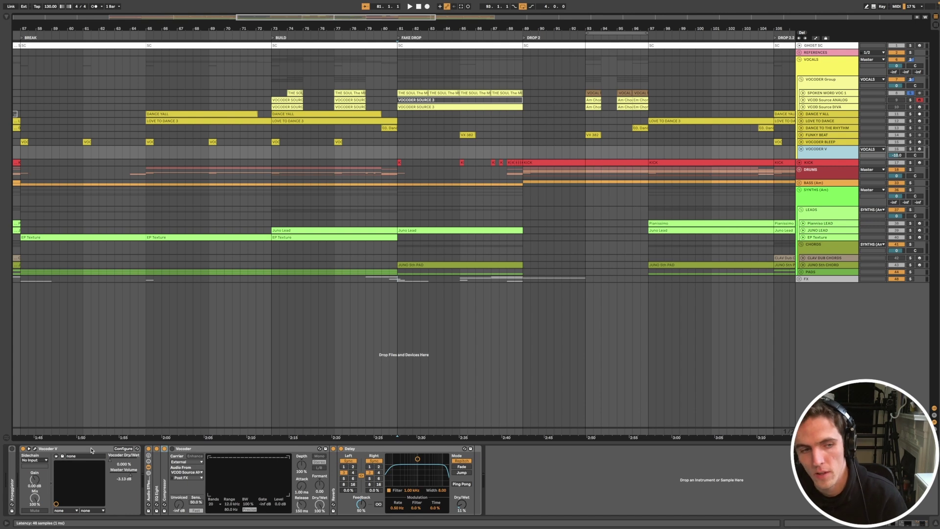
Open the Vocoder V plug-in on the VOCODER V track and look through its preset categories.
click(35, 448)
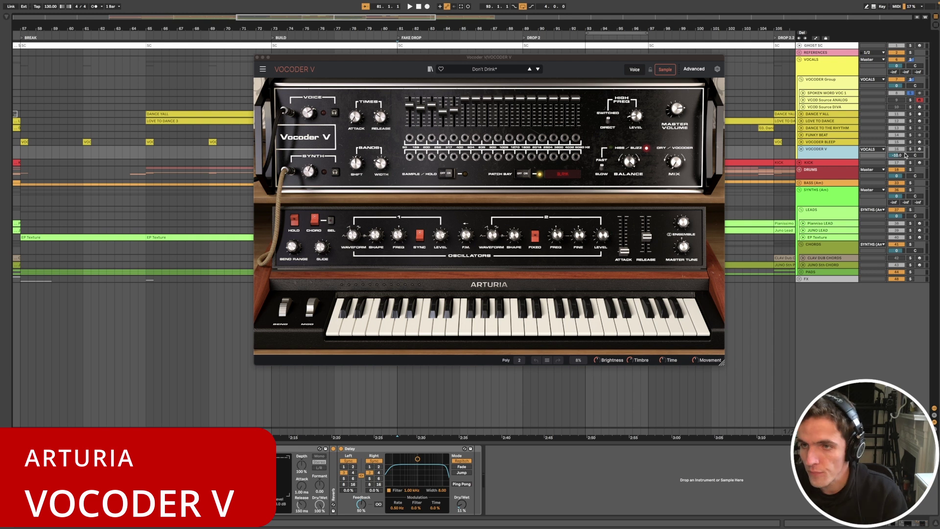
click(475, 70)
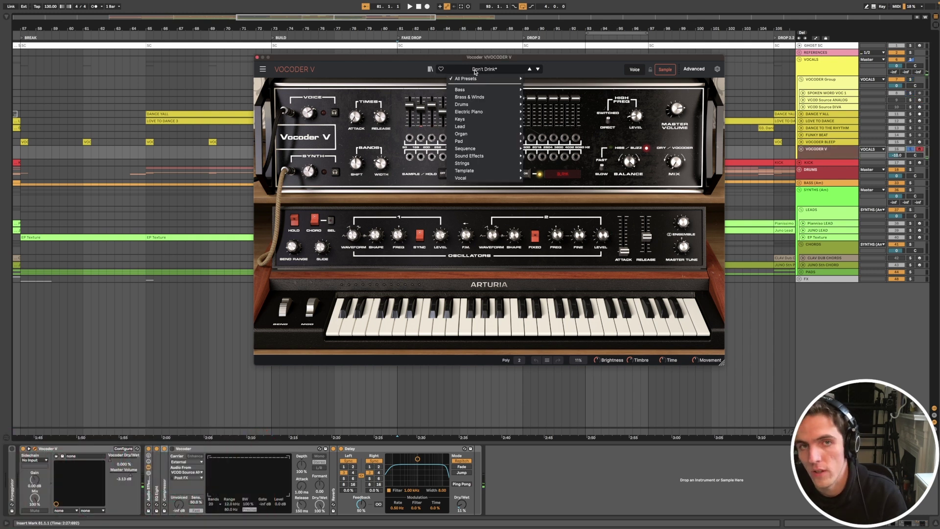
mouse_move(473, 76)
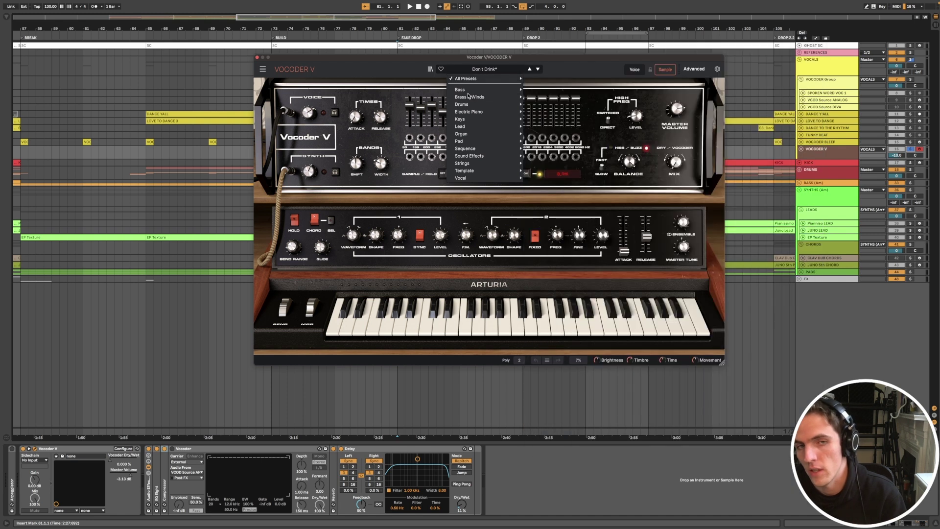
mouse_move(488, 93)
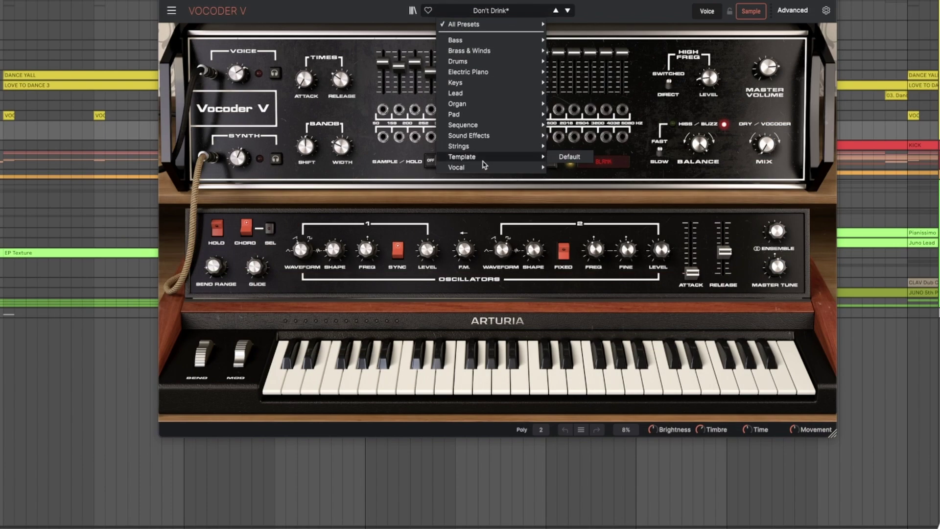
mouse_move(481, 180)
Audition neighbouring Vocoder V presets, including Do You Dance, Disko Toms Long and Disko Toms Chorded.
click(553, 10)
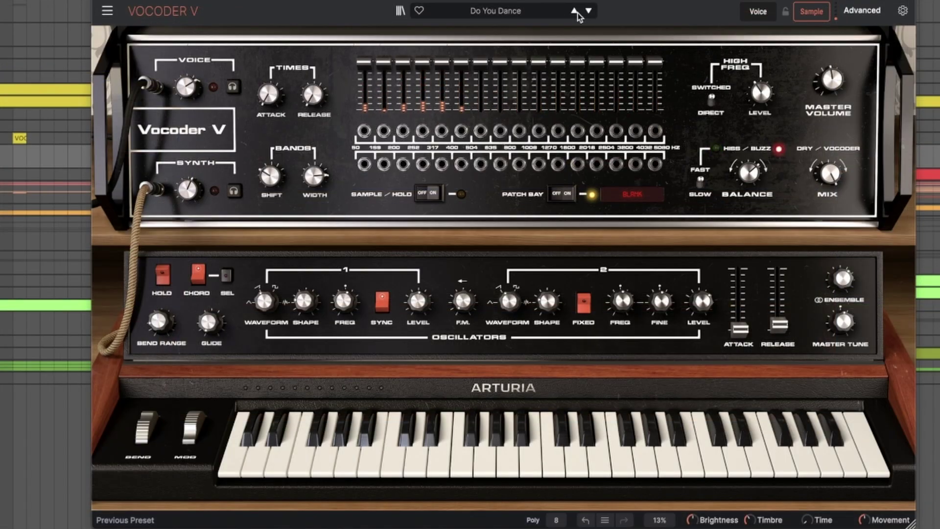
click(575, 11)
click(574, 12)
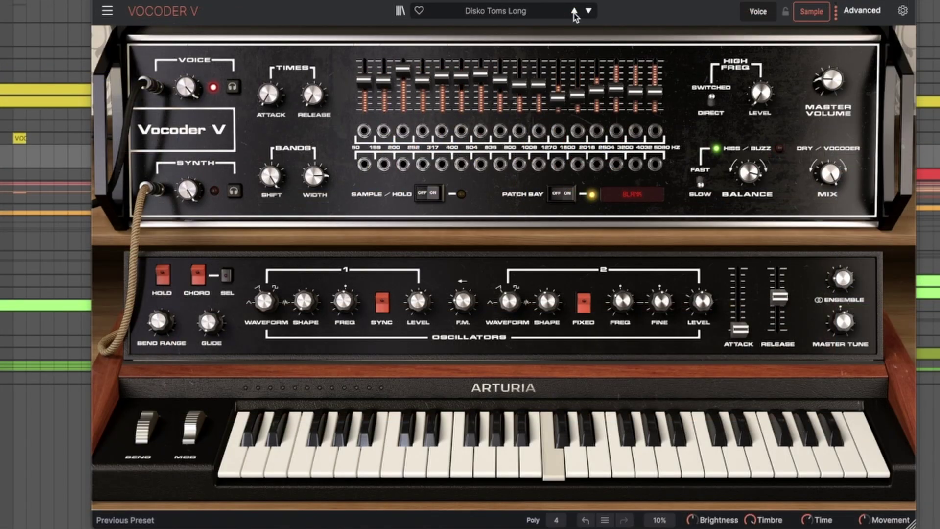
click(574, 12)
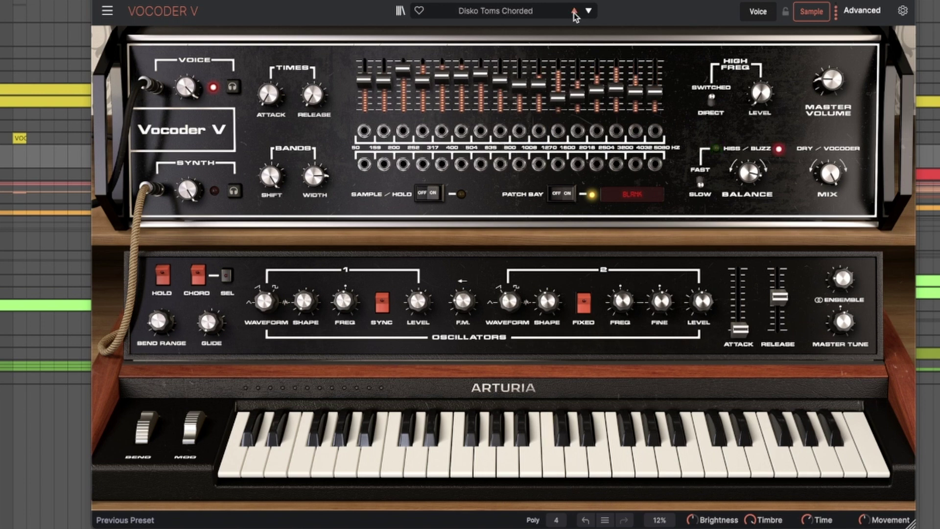
click(537, 10)
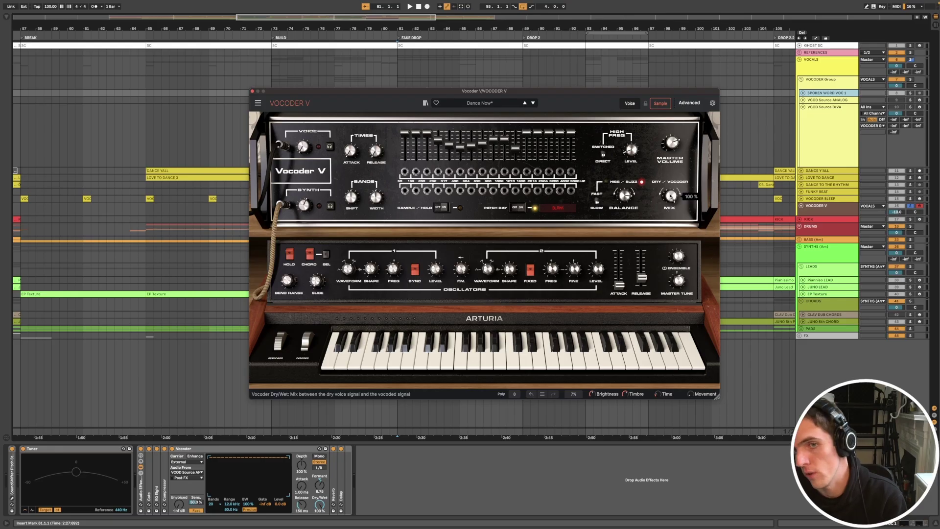
Load the Dance preset from Vocoder V's Vocal category.
click(520, 22)
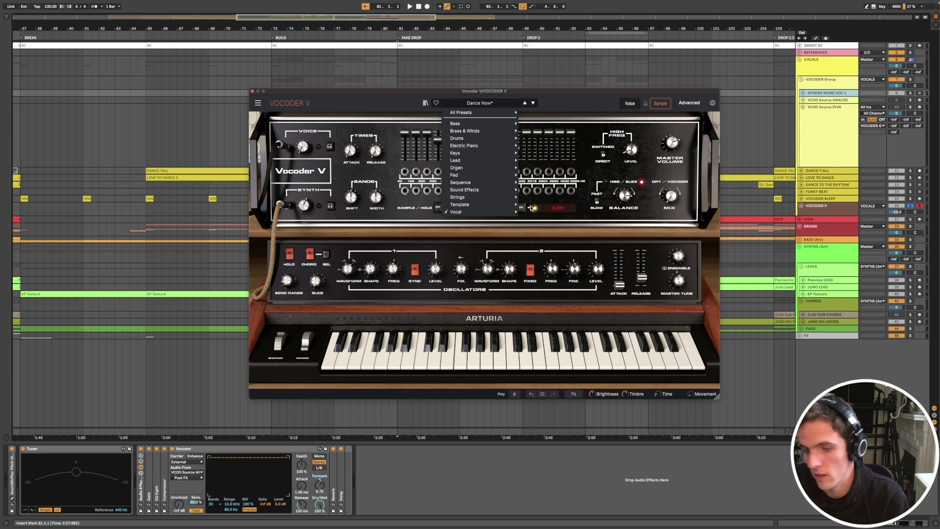
mouse_move(557, 92)
mouse_down()
mouse_move(569, 93)
mouse_move(548, 92)
mouse_up()
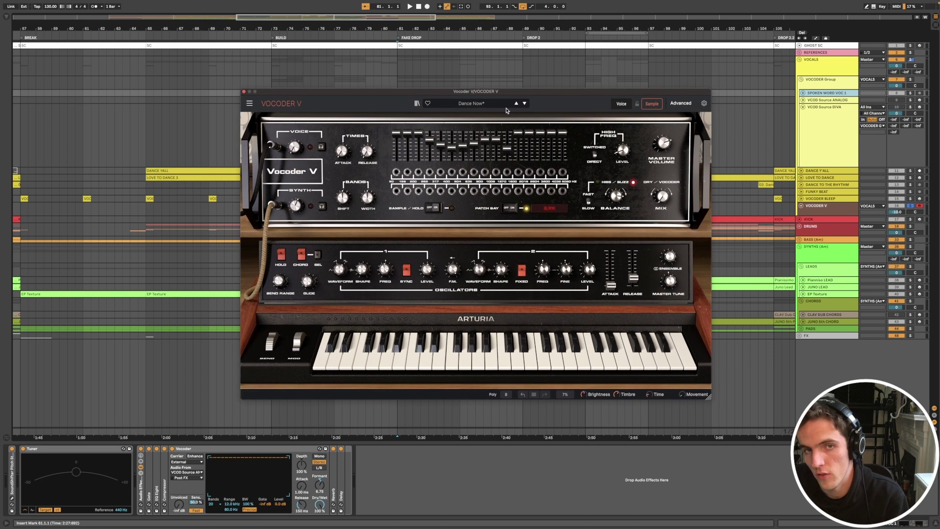
click(471, 103)
mouse_move(476, 204)
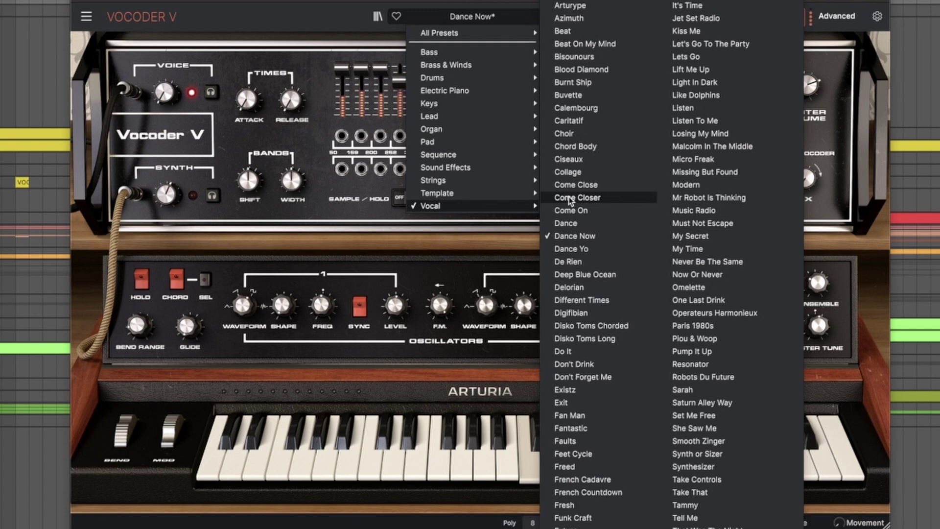
click(587, 168)
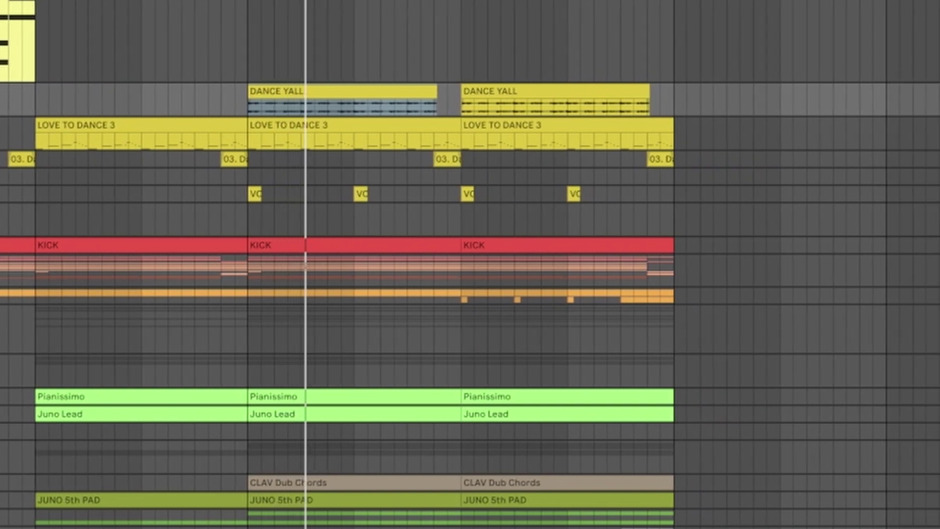
Close the Vocoder V window and compare the device chains of the VCOD Source DIVA and VCOD Source ANALOG tracks.
key(plus)
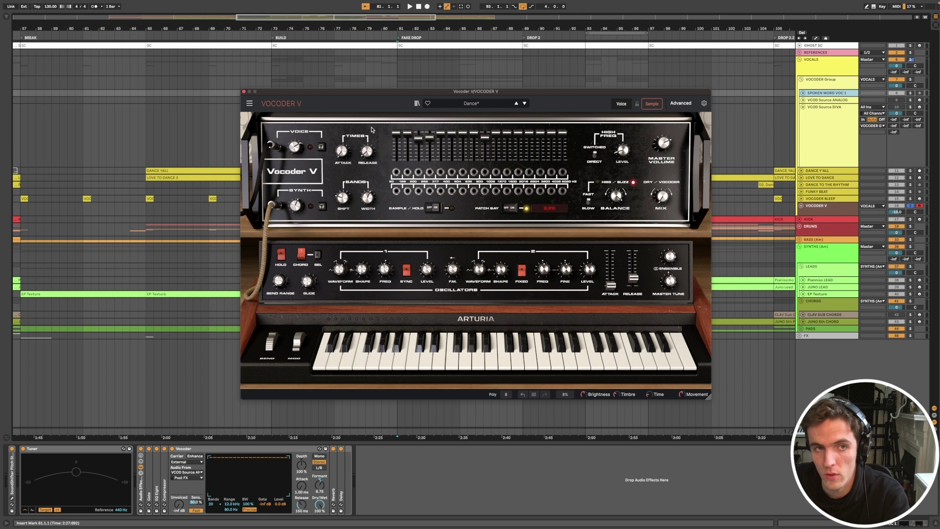
drag(345, 91, 618, 38)
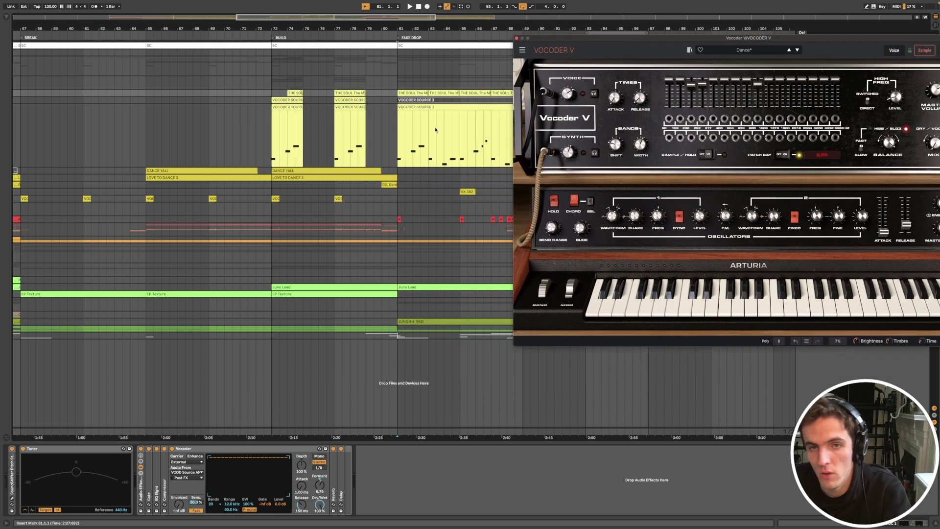
scroll(439, 133, up, 3)
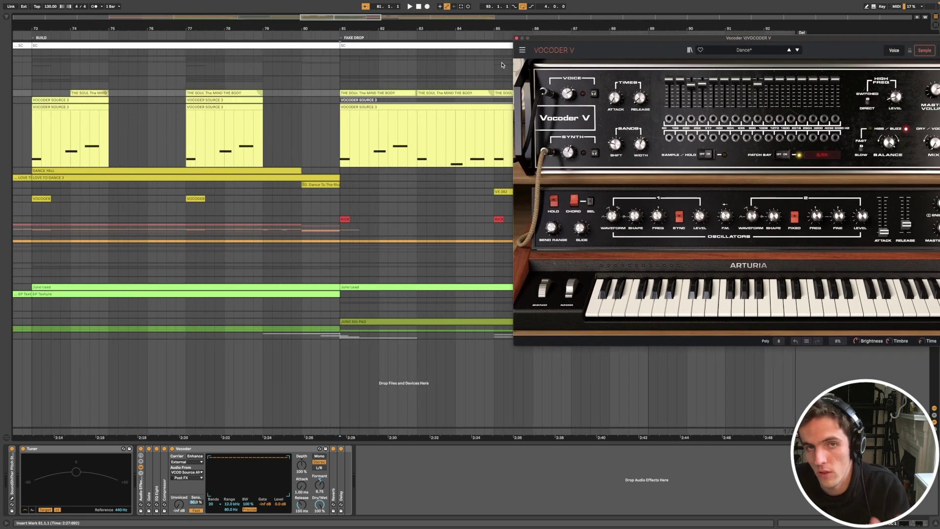
click(515, 38)
click(796, 132)
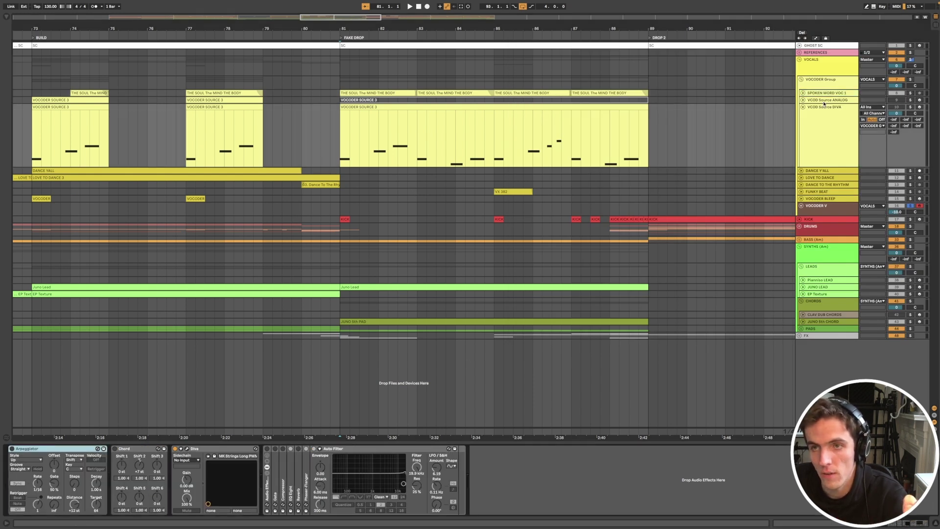
click(789, 100)
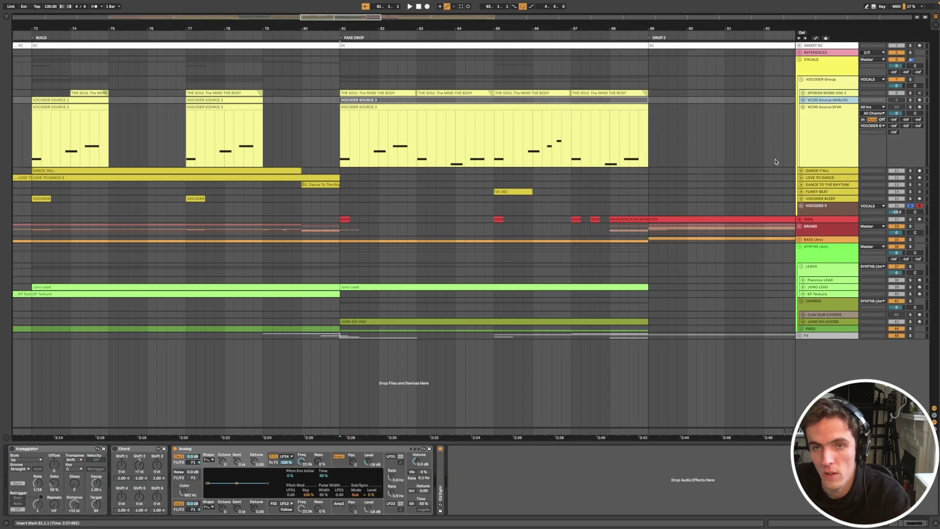
Enlarge the LOVE TO DANCE track and play the Drop 2.2 section to follow its melody notes.
click(824, 221)
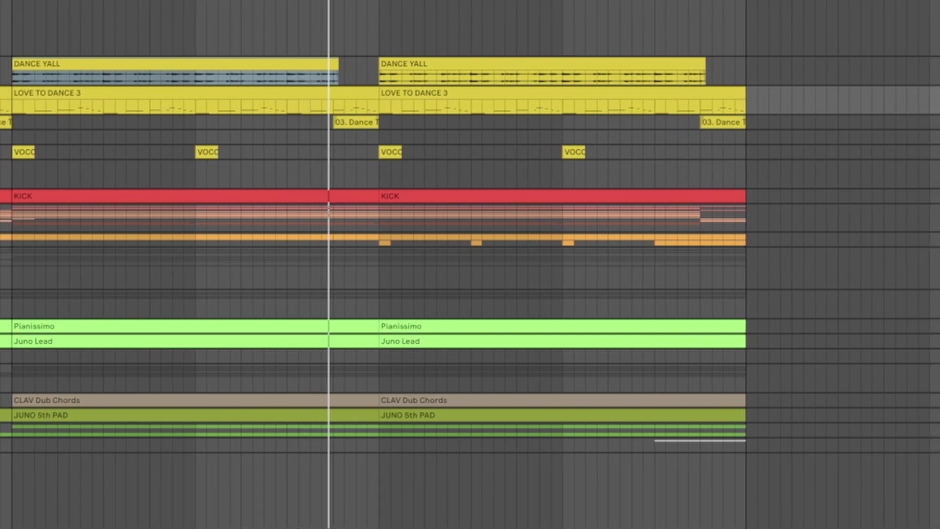
key(alt+plus)
key(plus)
key(plus)
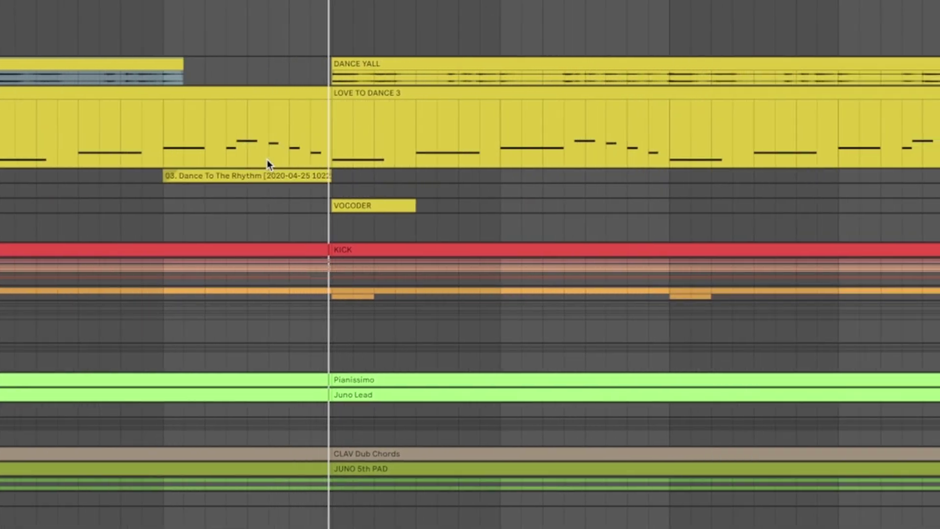
key(minus)
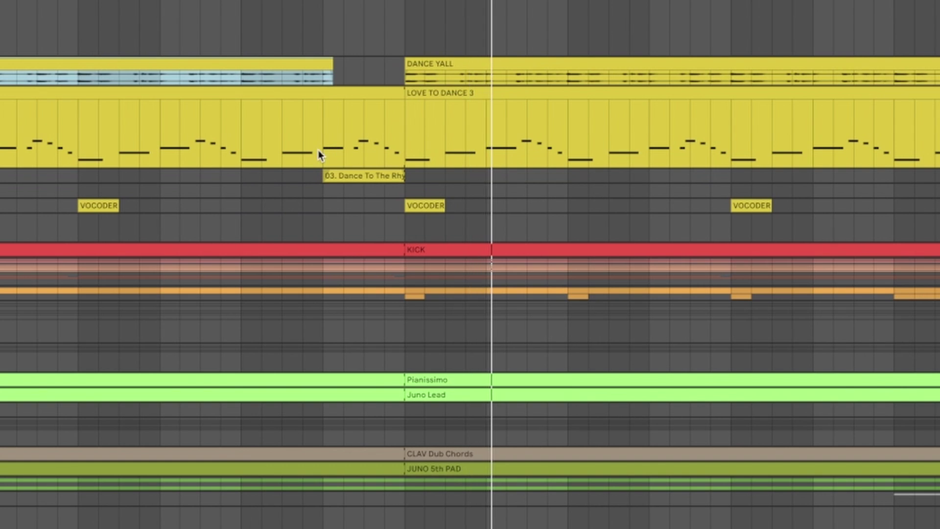
key(minus)
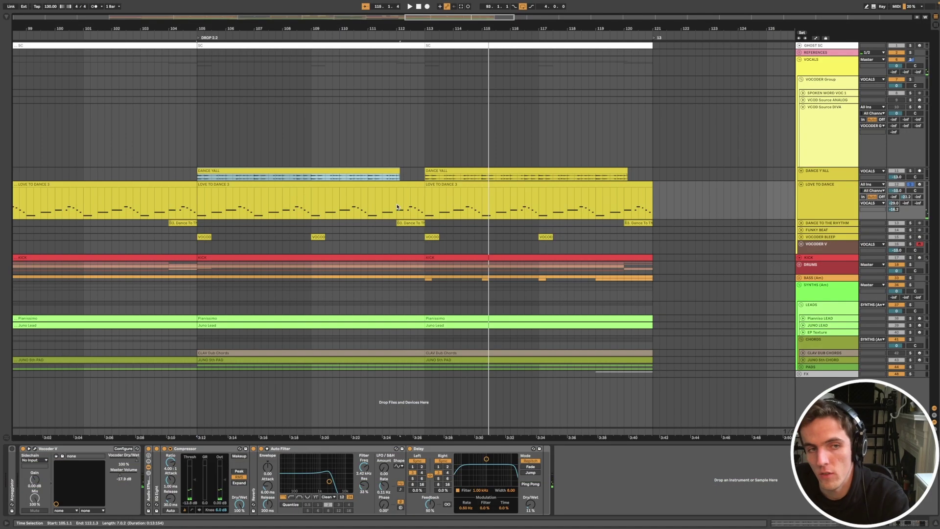
key(space)
click(397, 207)
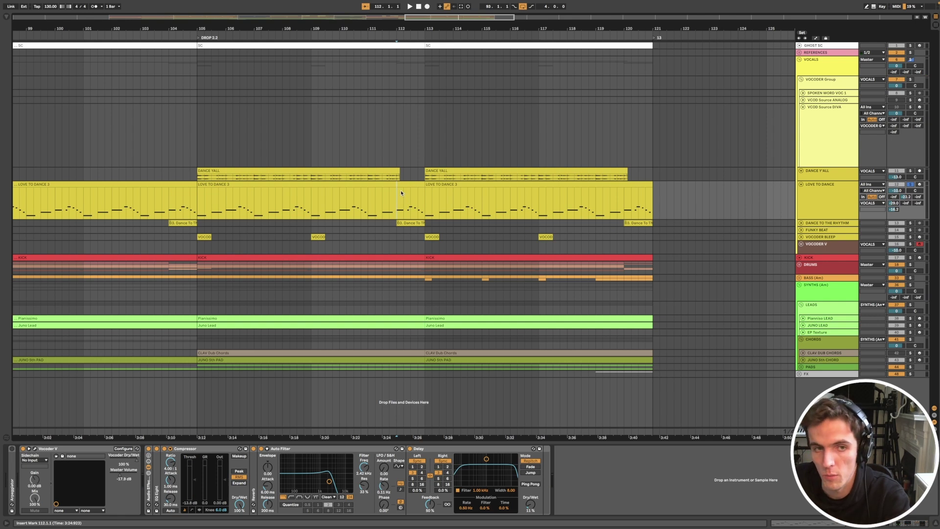
Compare the vocoder clips from the build through Drop 2.2 and select bars 105 to 113 on the LOVE TO DANCE track.
scroll(400, 193, left, 10)
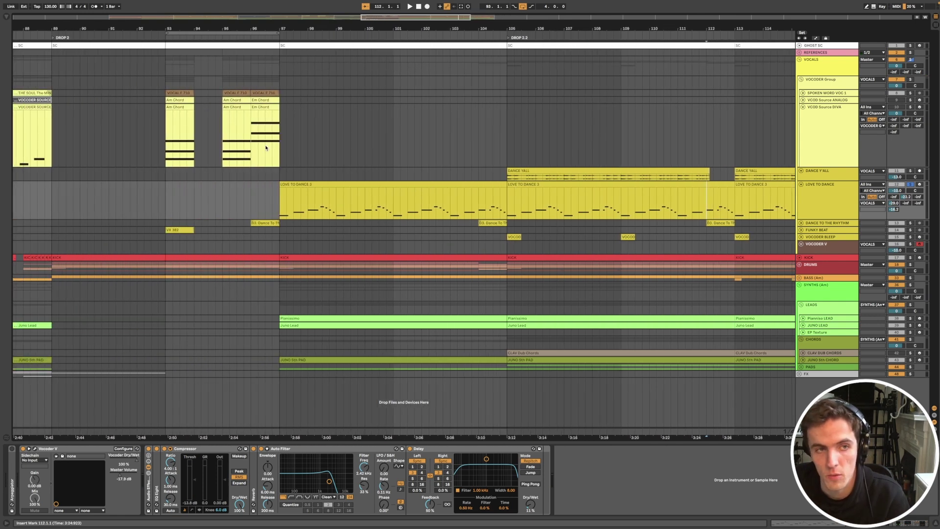
scroll(192, 135, left, 8)
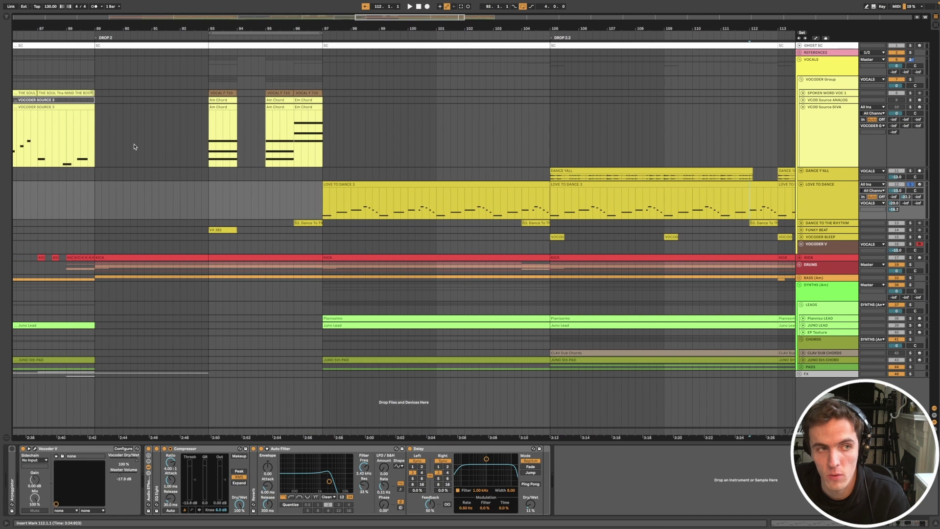
key(minus)
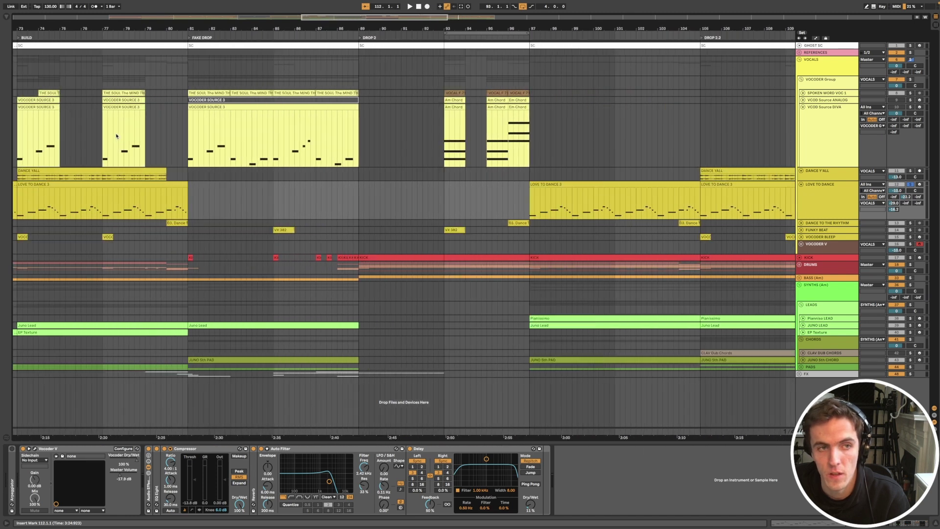
scroll(619, 207, right, 3)
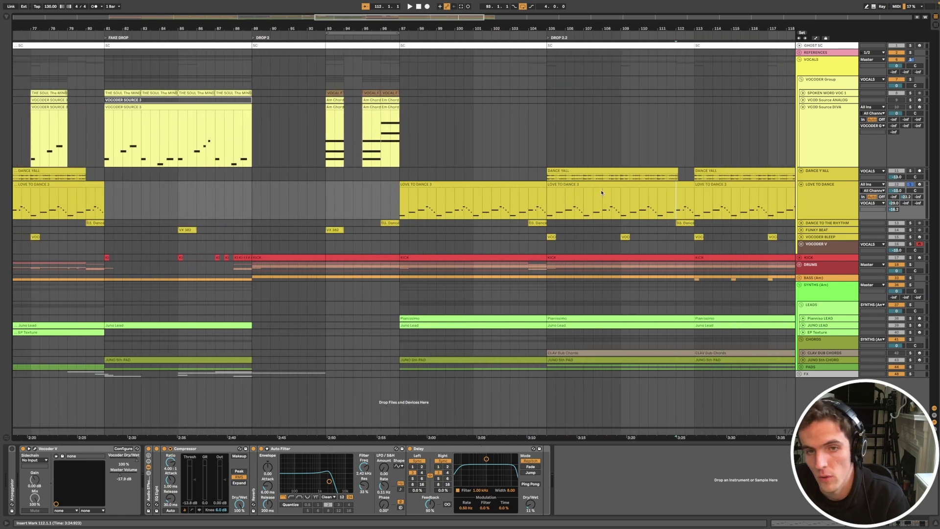
drag(693, 215, 547, 217)
key(plus)
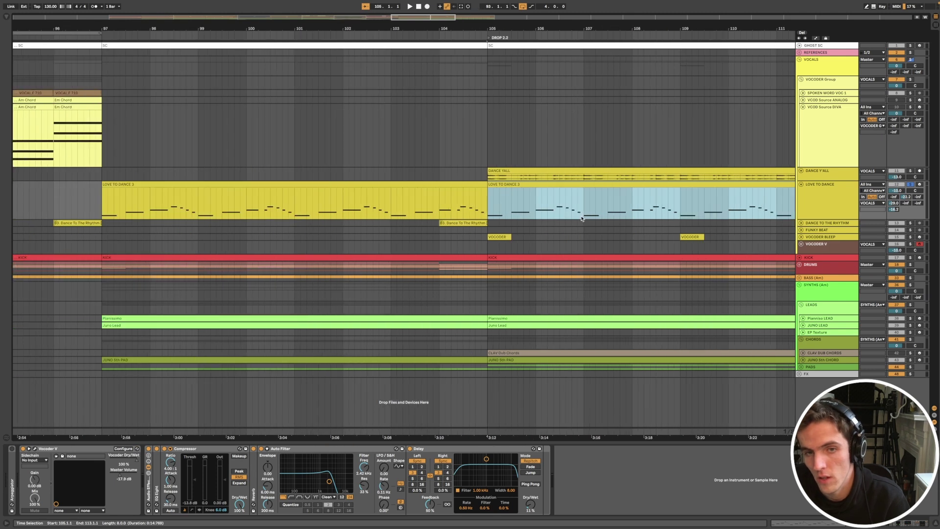
Play the LOVE TO DANCE selection from bar 105 and open the VOCODER BLEEP clip at bar 113 to inspect its notes.
key(space)
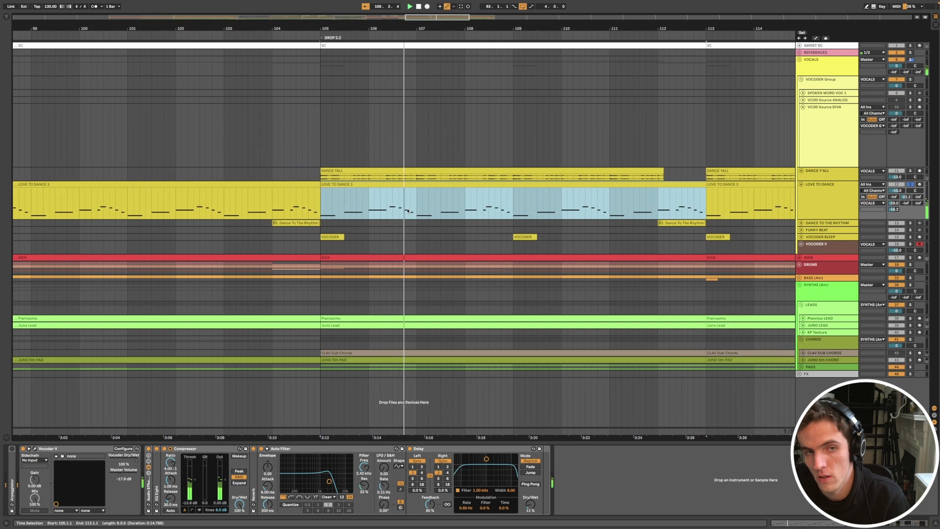
key(minus)
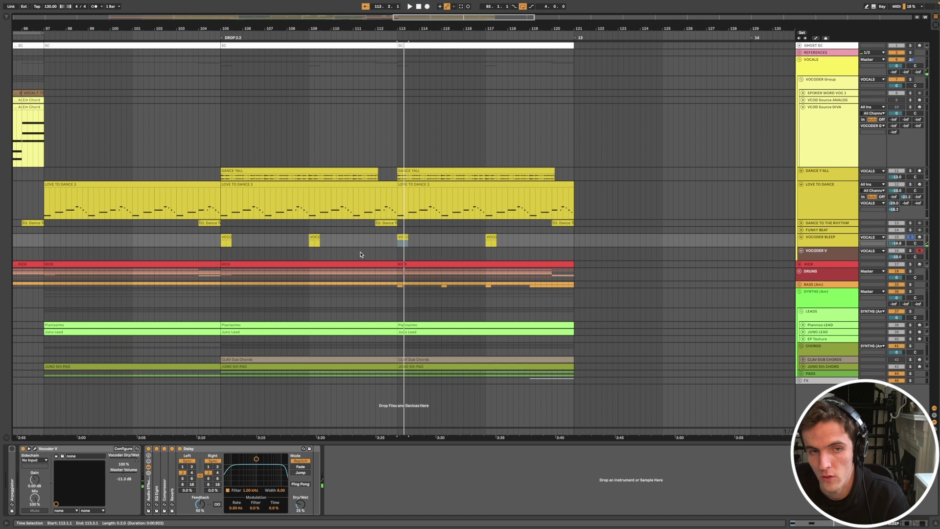
key(plus)
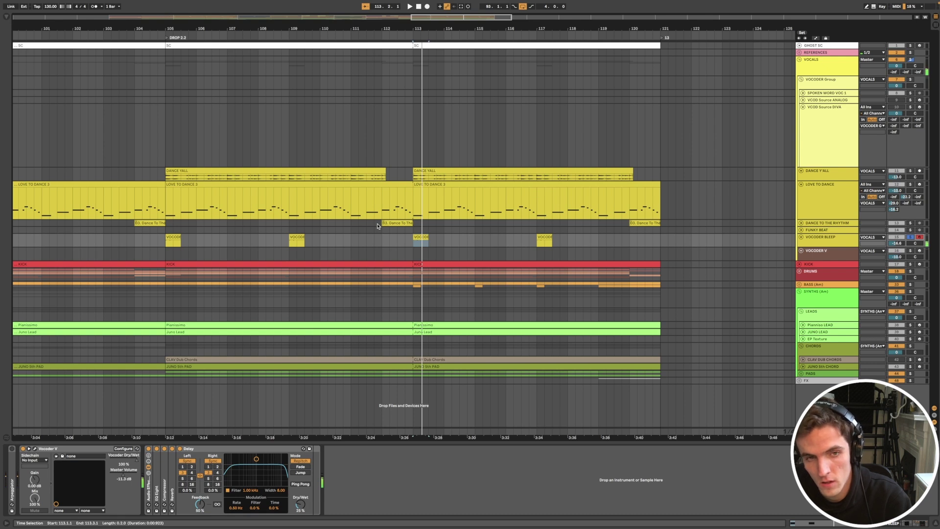
double_click(421, 242)
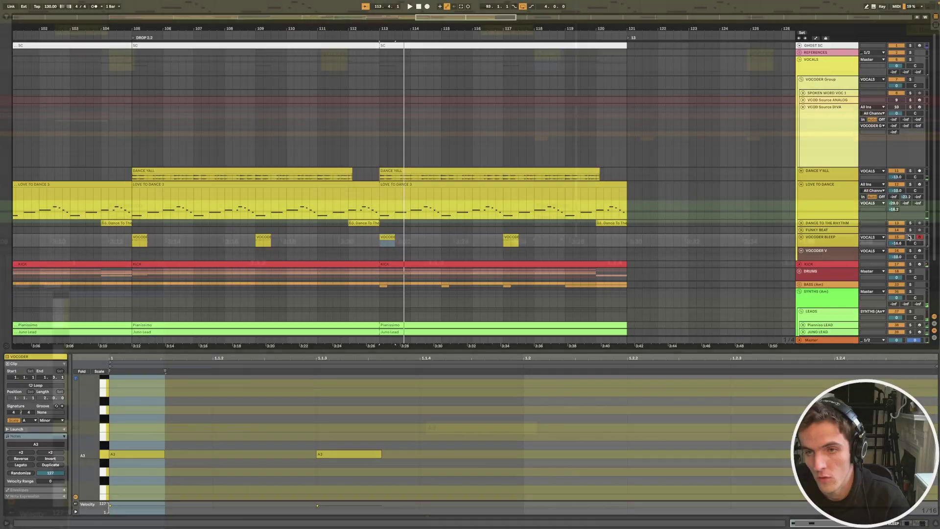
Collapse the LOVE TO DANCE track and review the vocal arrangement, selecting the VCOD Source DIVA and DANCE Y'ALL tracks.
key(minus)
key(minus)
key(minus)
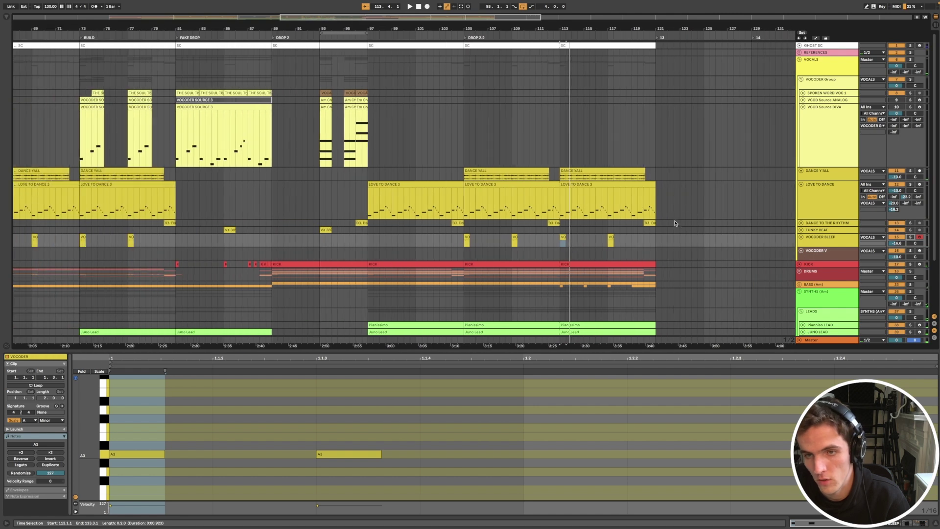
click(801, 184)
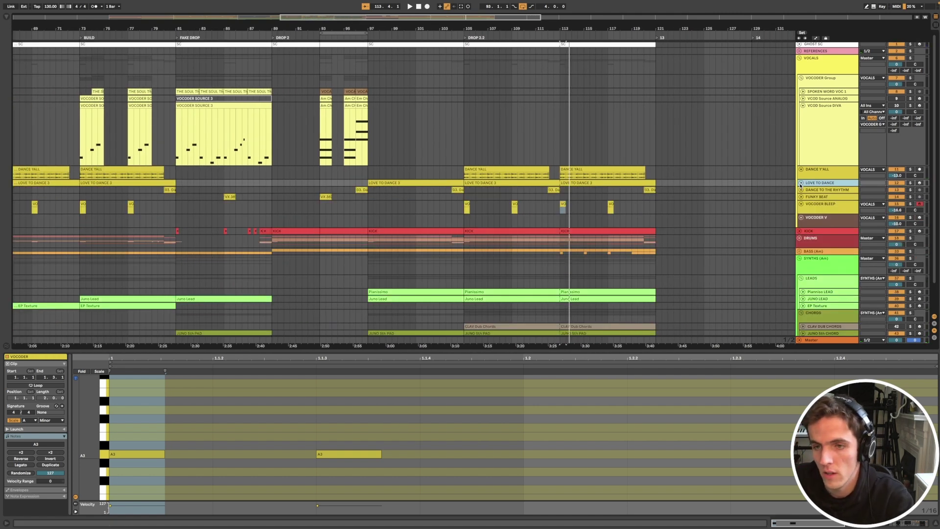
click(822, 147)
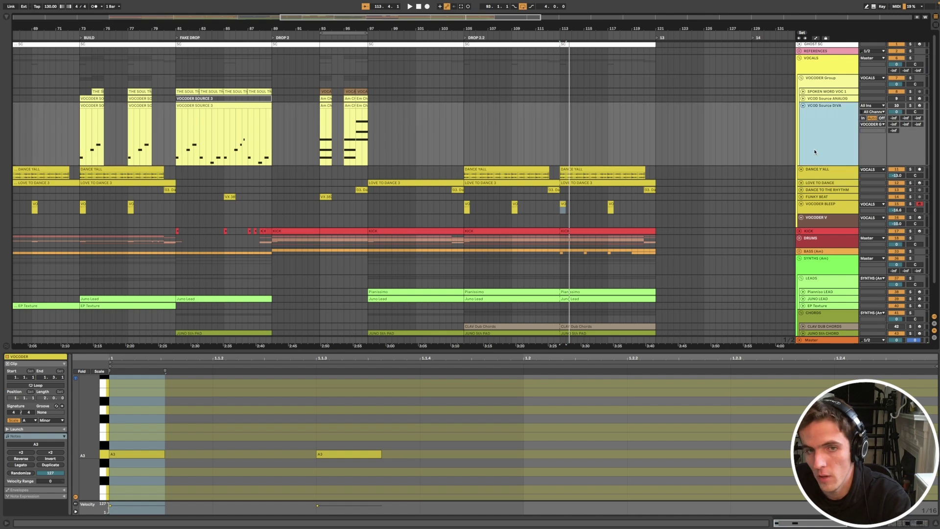
click(817, 176)
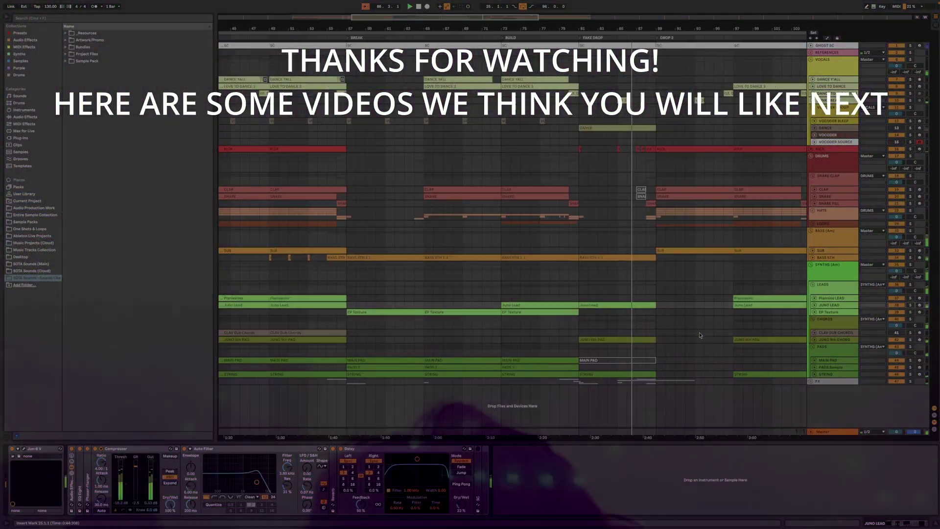
scroll(700, 335, down, 3)
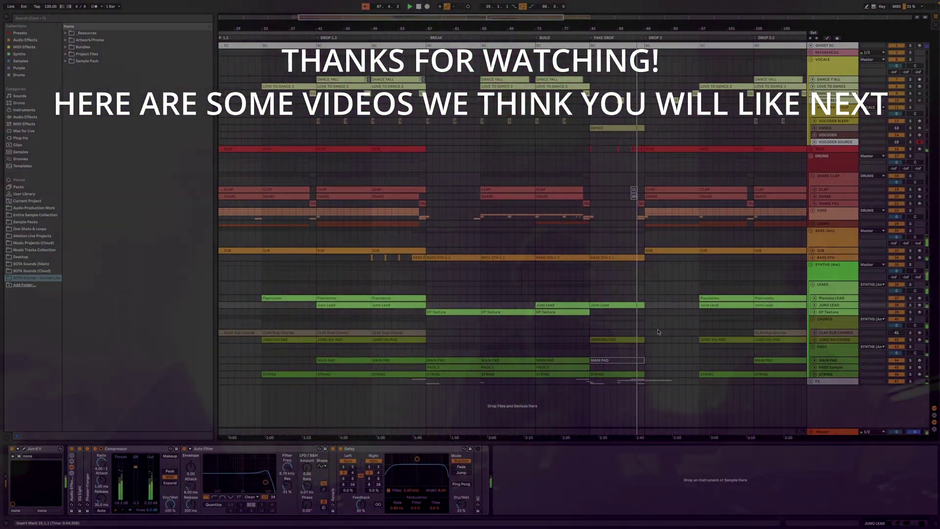
scroll(622, 332, up, 5)
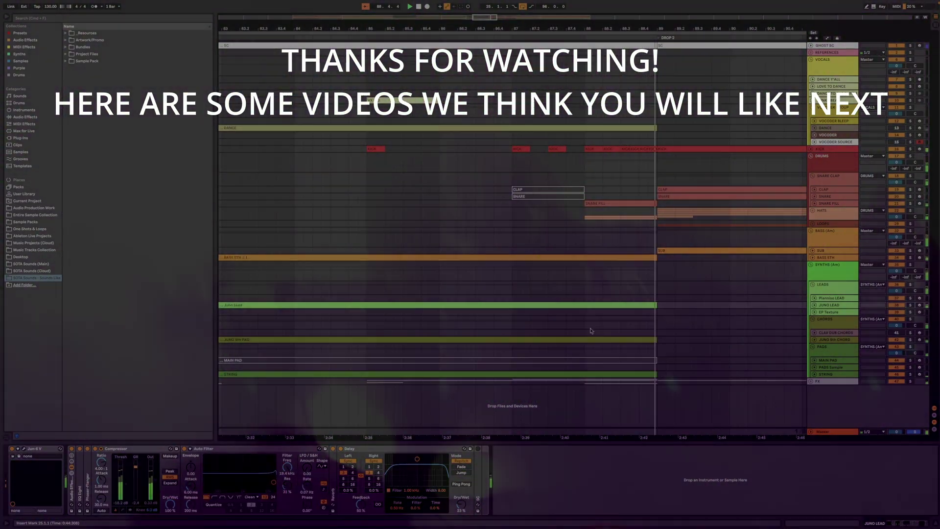